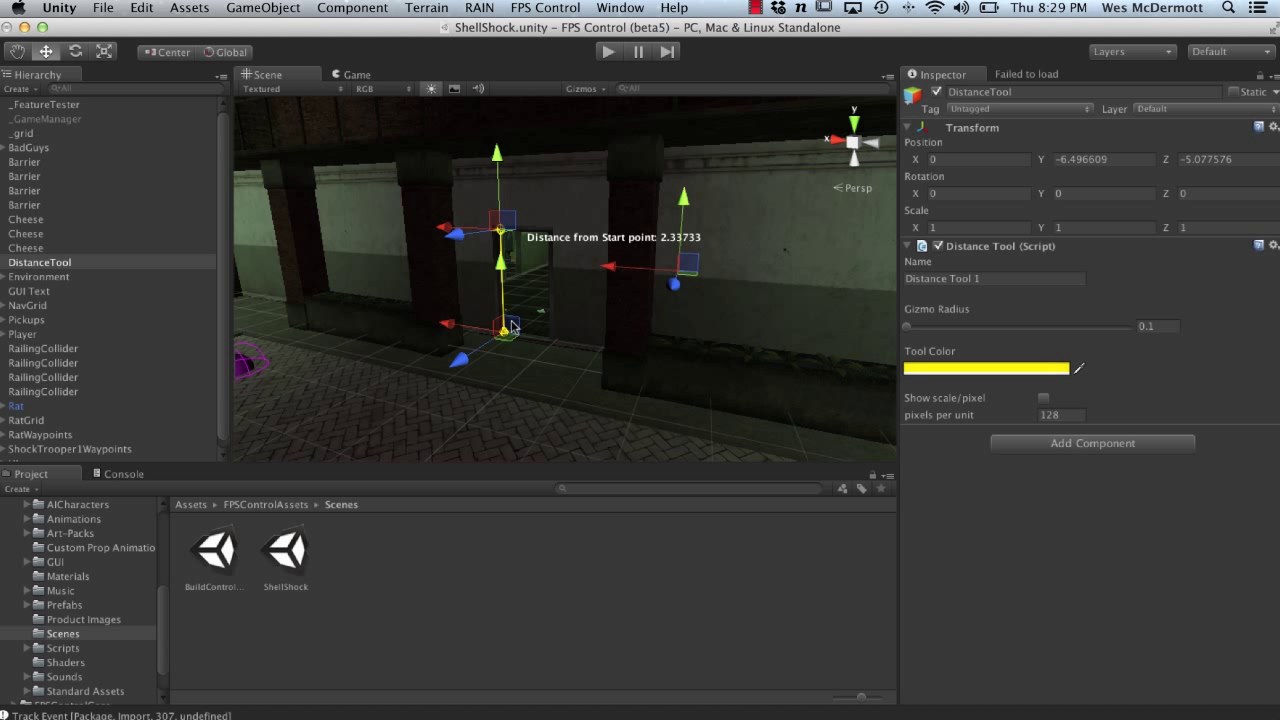
Examine the doorway height measured by the distance tool, viewing the door from close up and from farther away
key(alt)
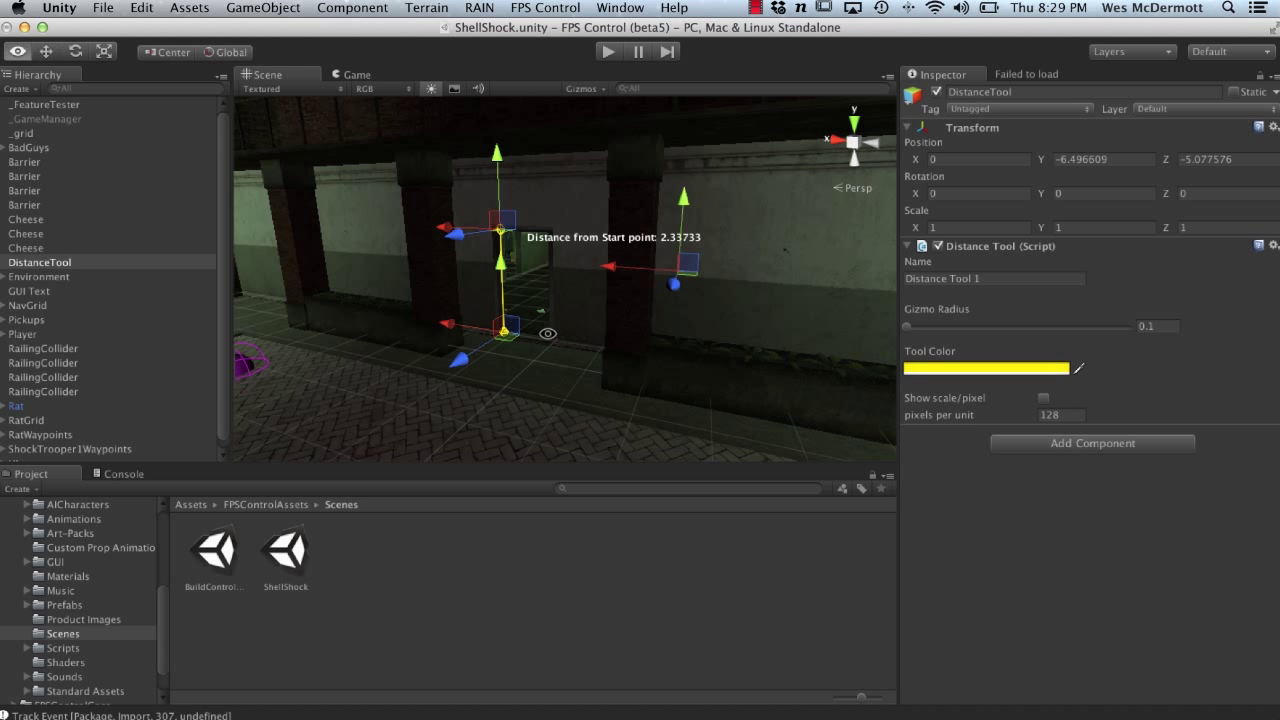
alt+right_drag(478, 331, 830, 428)
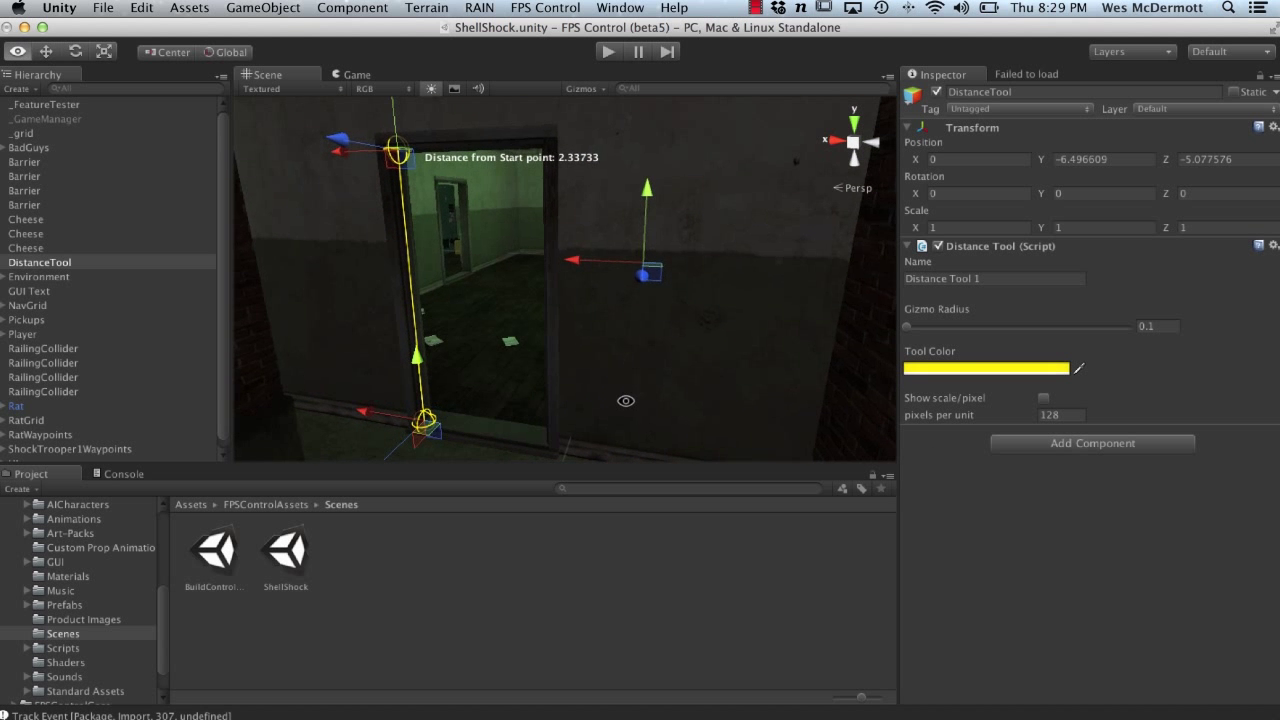
alt+right_drag(626, 400, 519, 398)
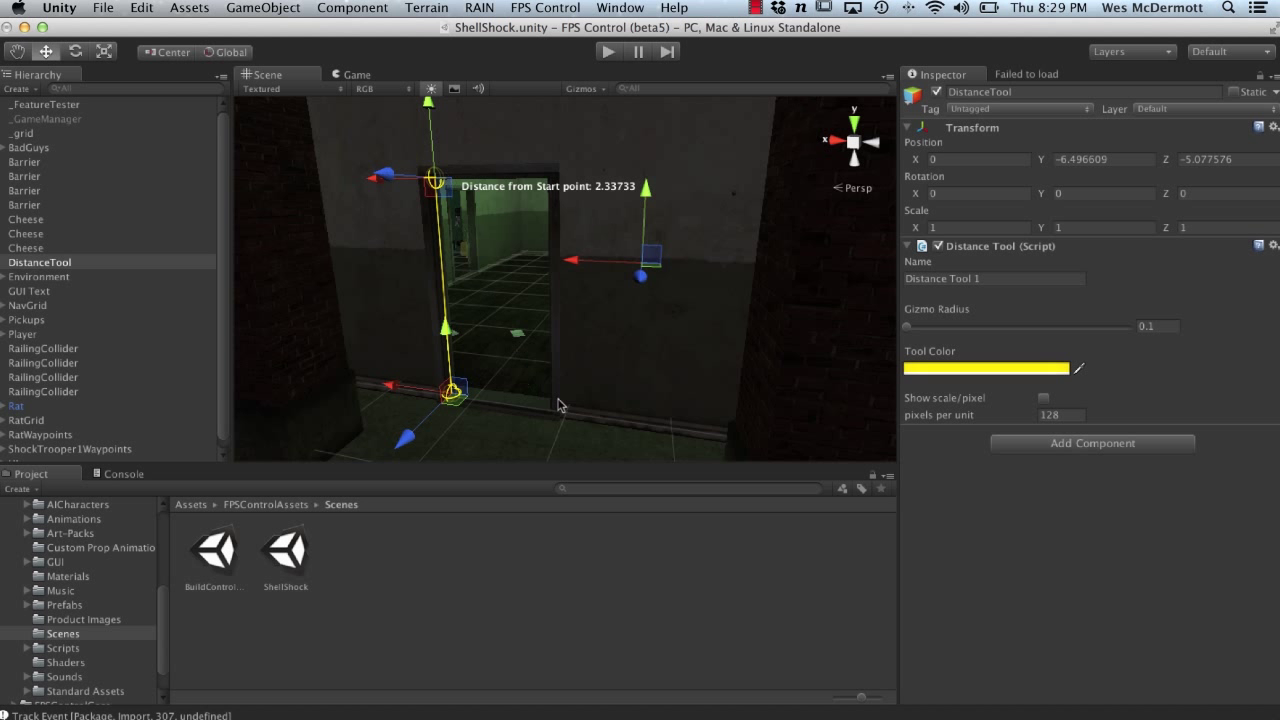
alt+drag(582, 410, 626, 393)
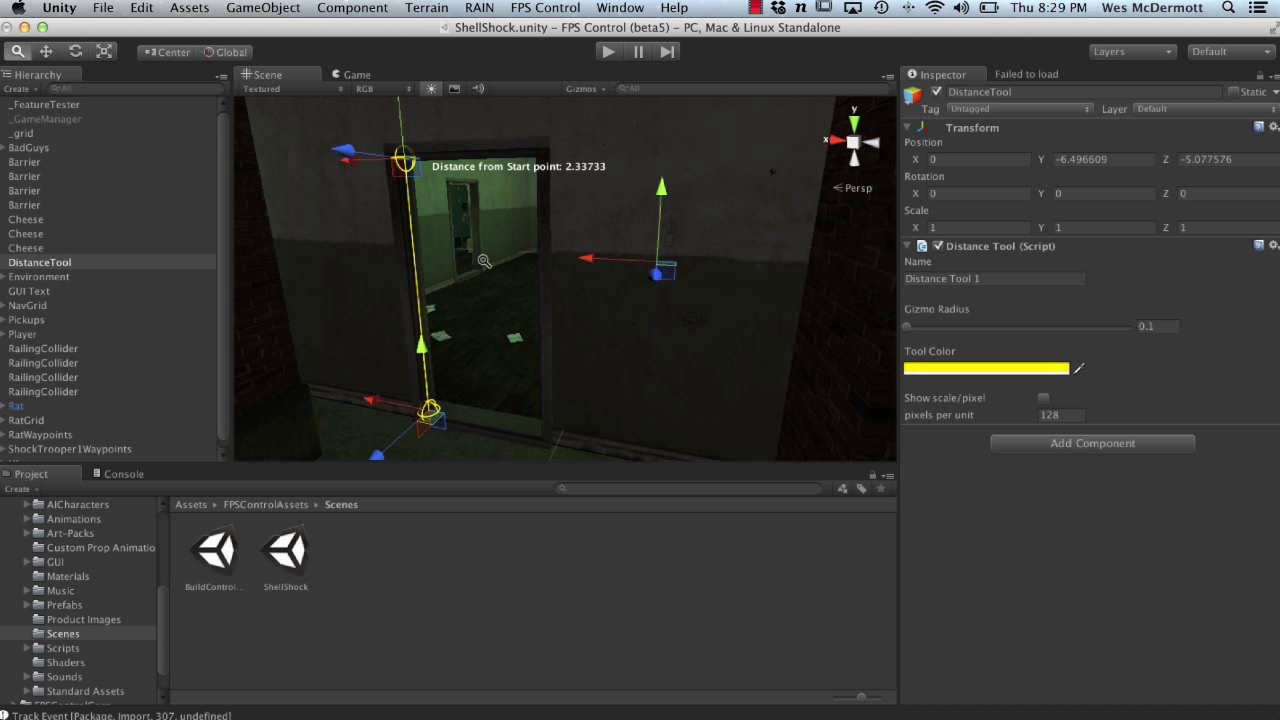
alt+drag(482, 258, 520, 198)
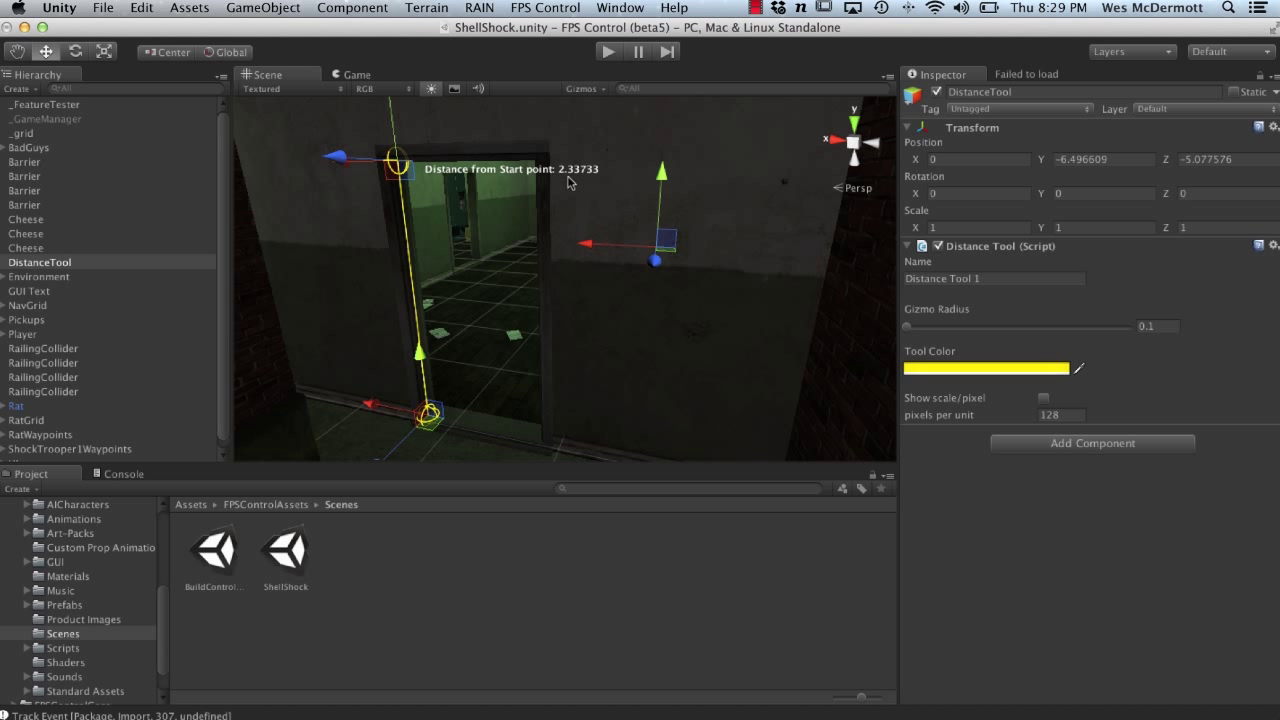
alt+right_drag(568, 334, 488, 270)
alt+drag(488, 270, 556, 332)
alt+right_drag(556, 332, 574, 297)
Add a cube to the scene and move it into place in front of the doorway beside the distance marker
click(283, 8)
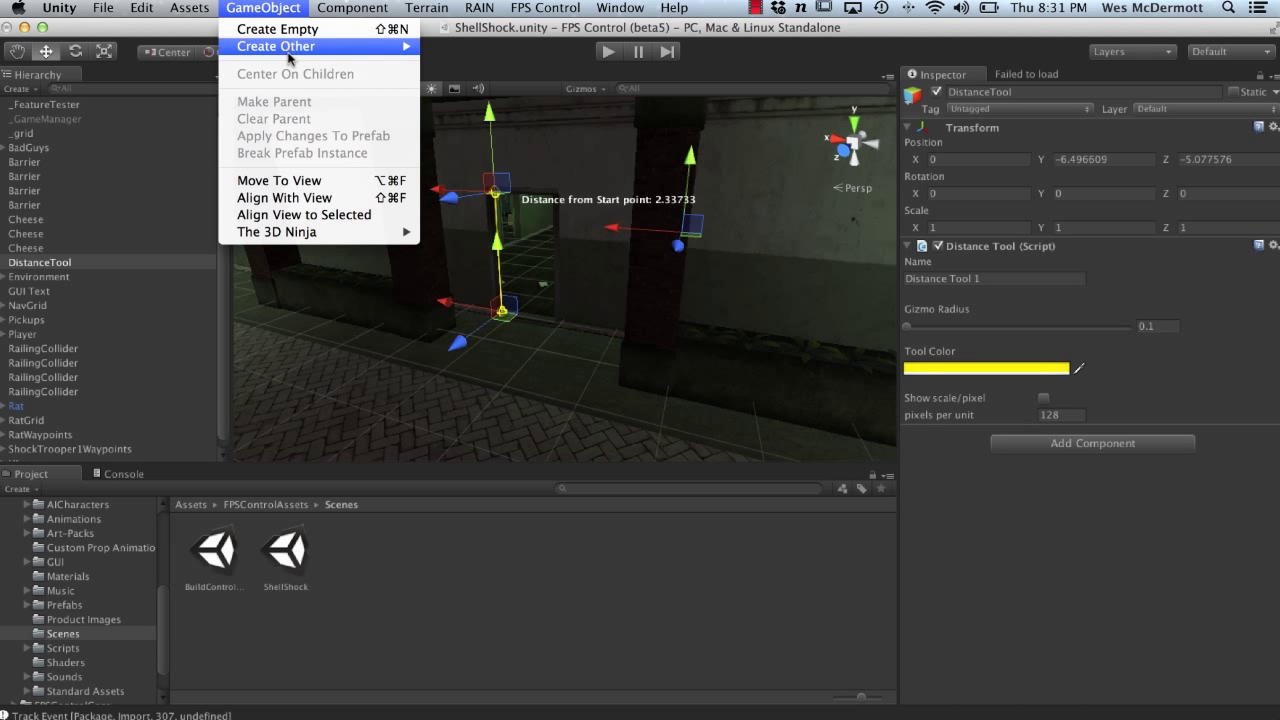
mouse_move(290, 47)
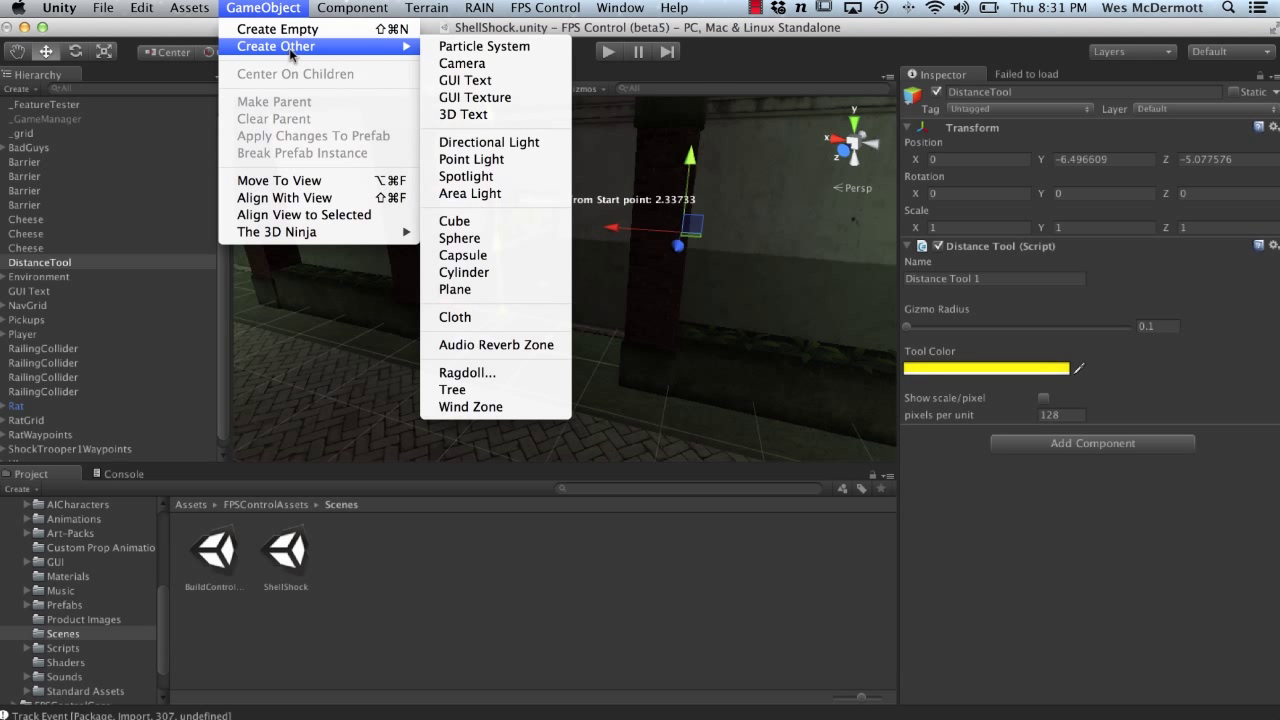
click(462, 221)
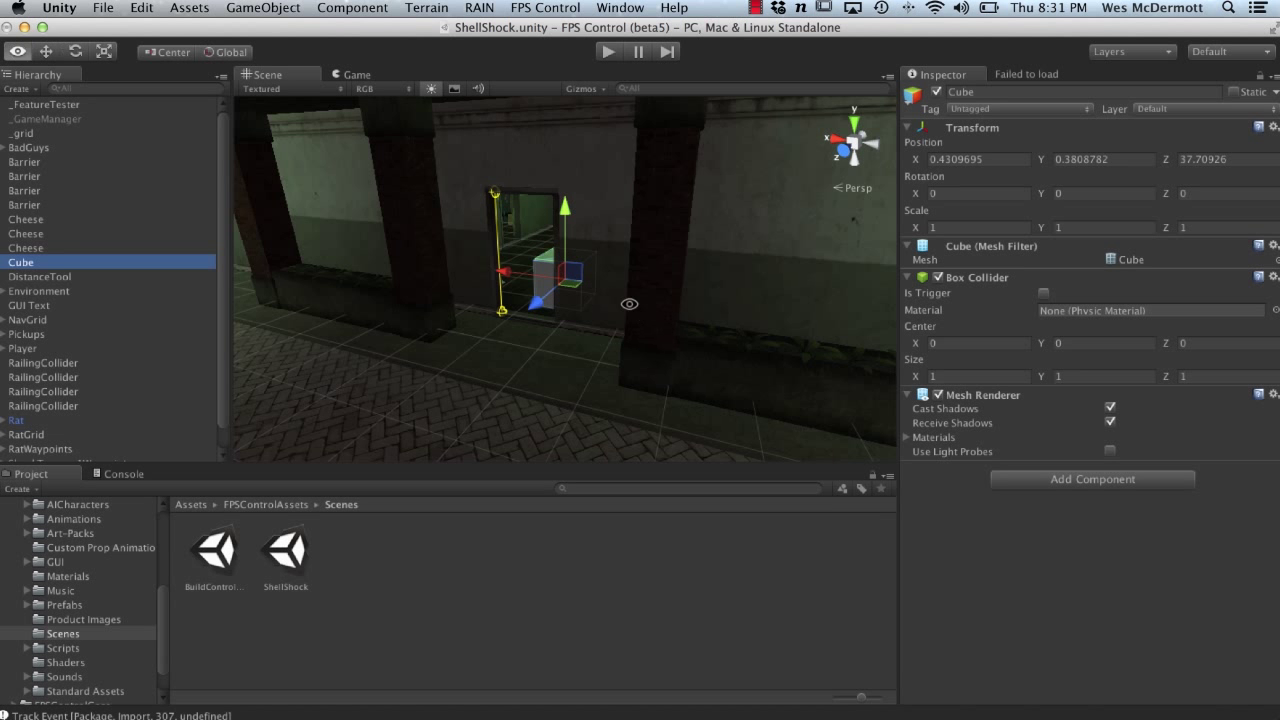
alt+right_drag(630, 303, 668, 314)
alt+drag(610, 350, 772, 342)
alt+right_drag(616, 300, 749, 317)
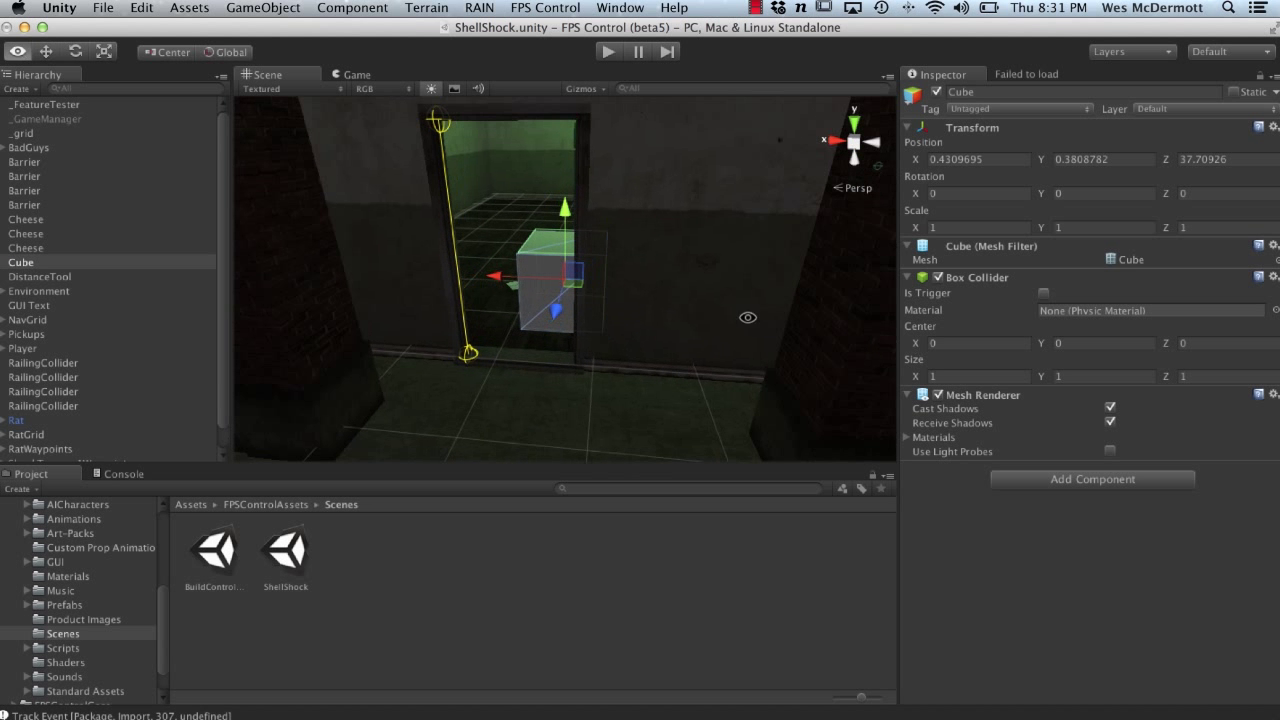
alt+drag(528, 300, 711, 352)
drag(598, 350, 495, 352)
drag(418, 338, 430, 334)
Duplicate the cube and raise the copy so it stacks on top of the first one at the doorway
drag(479, 286, 478, 160)
key(super+d)
alt+right_drag(478, 160, 523, 198)
alt+drag(523, 198, 503, 223)
alt+scroll(453, 171, up, 3)
Duplicate the upper cube, flatten the copy to a Y scale of about 0.27 and place it on top of the stack
key(super+d)
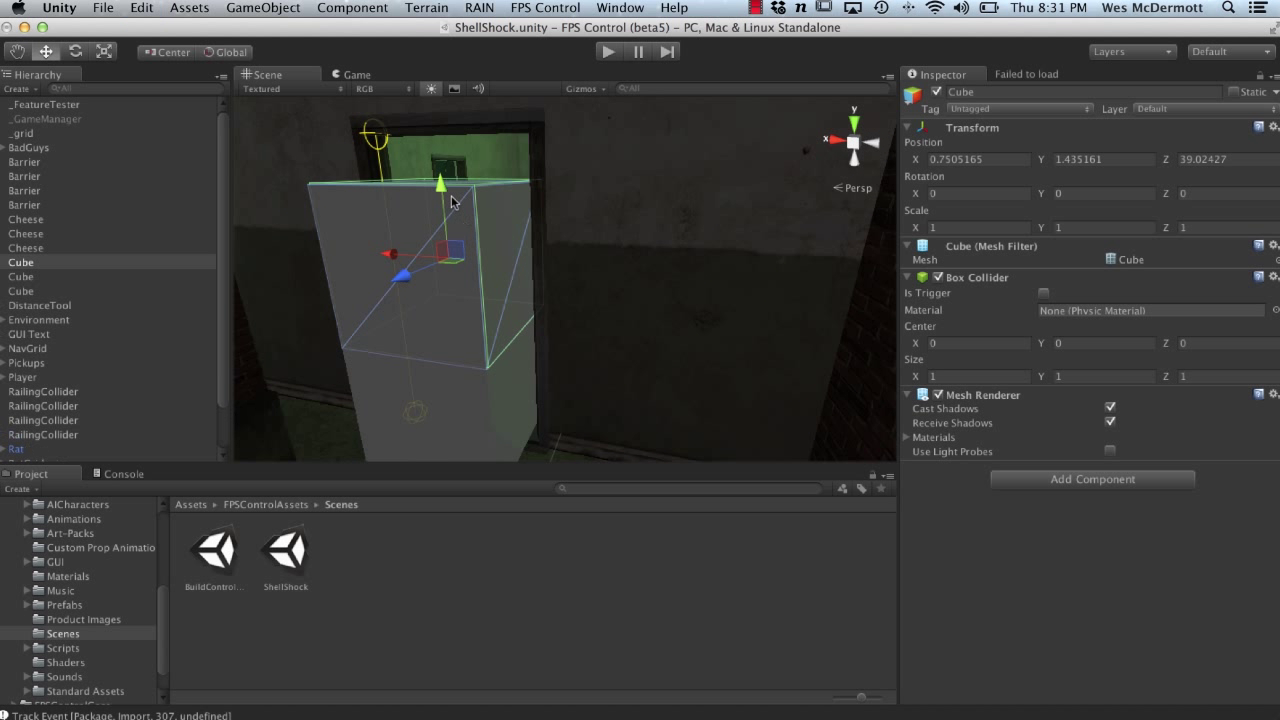
key(r)
drag(442, 190, 451, 250)
key(w)
drag(443, 197, 438, 116)
key(e)
key(r)
scroll(460, 136, down, 1)
middle_drag(474, 140, 469, 176)
mouse_move(428, 117)
mouse_down()
mouse_move(428, 96)
mouse_move(429, 117)
mouse_up()
key(w)
alt+right_drag(429, 117, 403, 215)
alt+drag(420, 290, 389, 305)
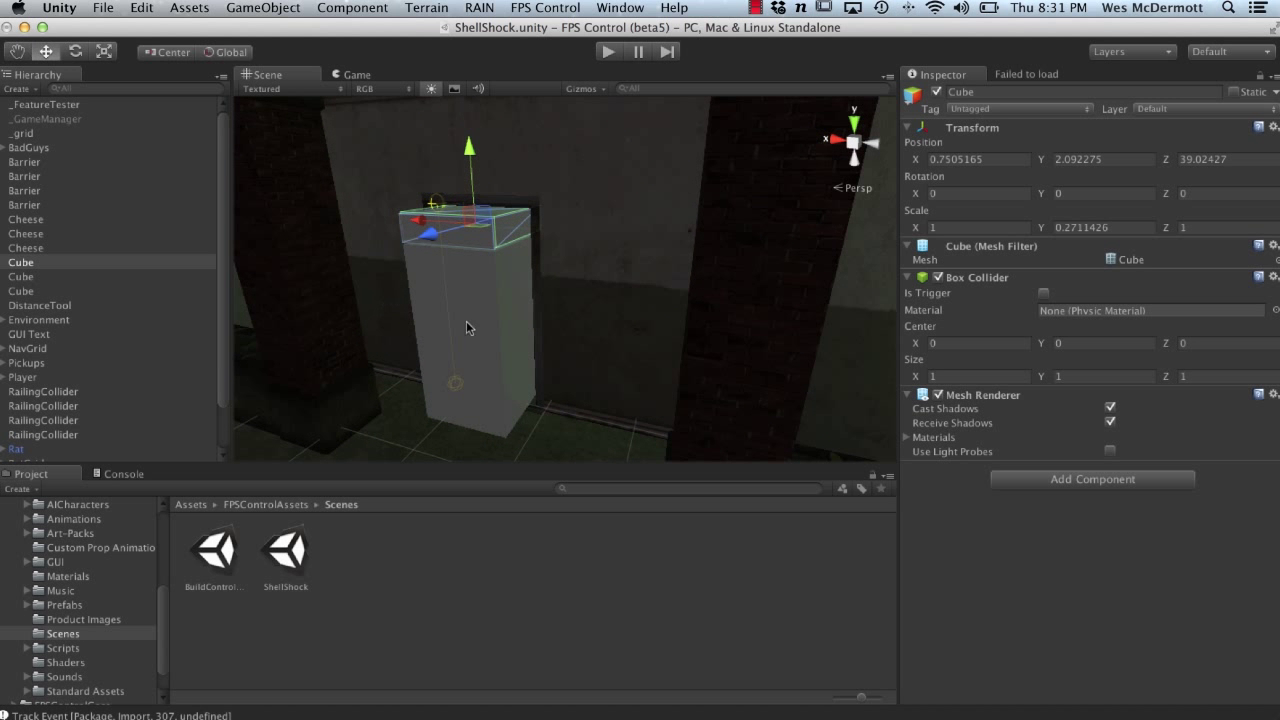
Delete all three cubes stacked in front of the doorway
alt+drag(500, 378, 491, 306)
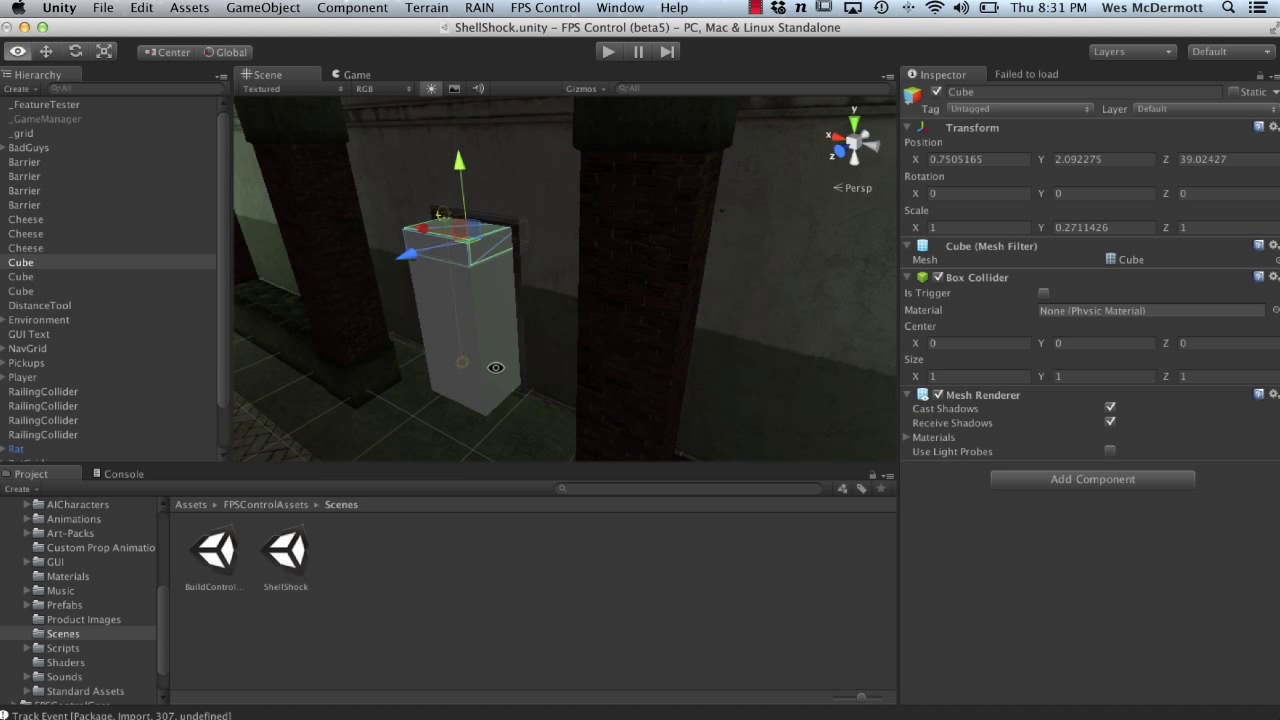
alt+drag(497, 366, 667, 340)
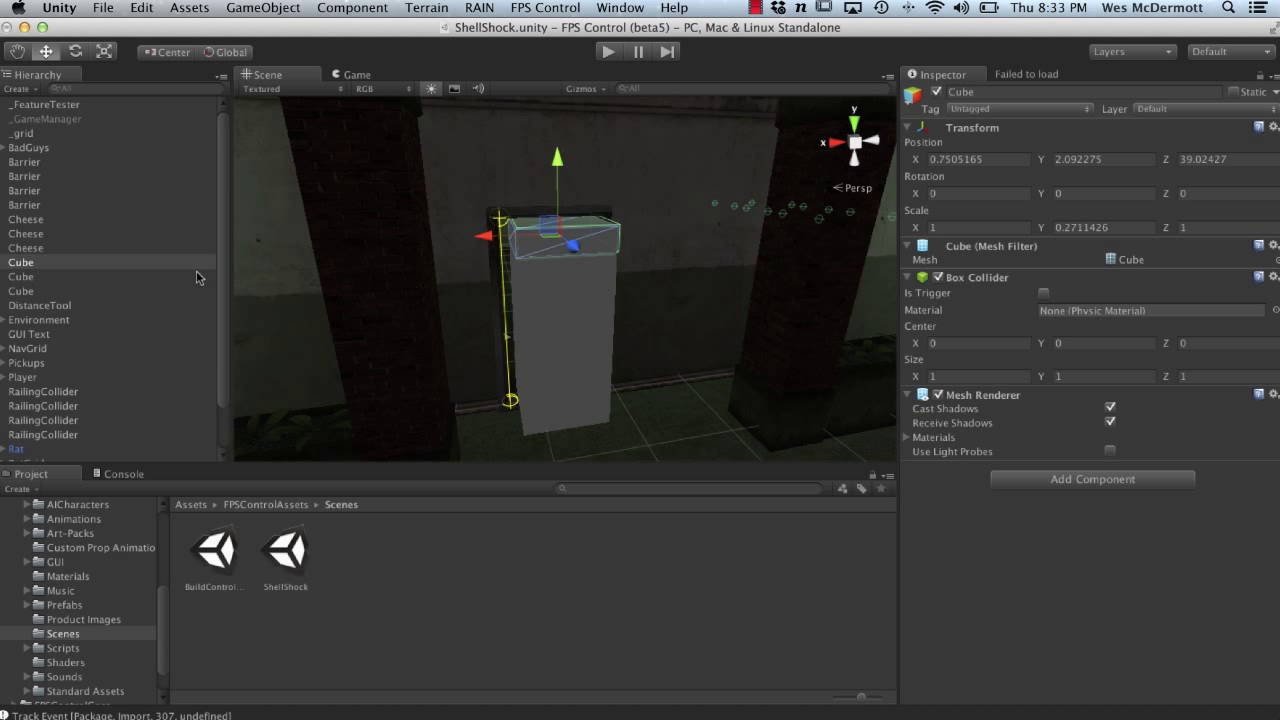
shift+click(28, 291)
key(super+BackSpace)
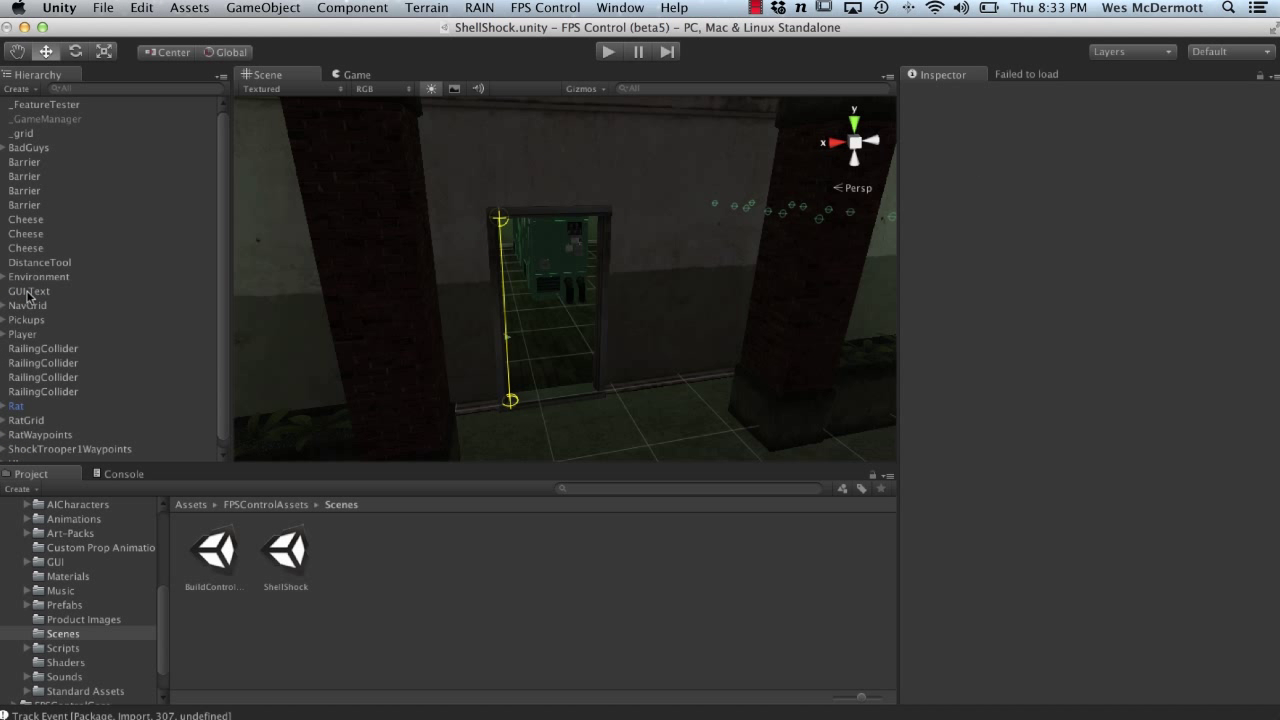
Select the DistanceTool object and inspect its height measurement along the door frame
click(43, 266)
alt+drag(462, 268, 521, 247)
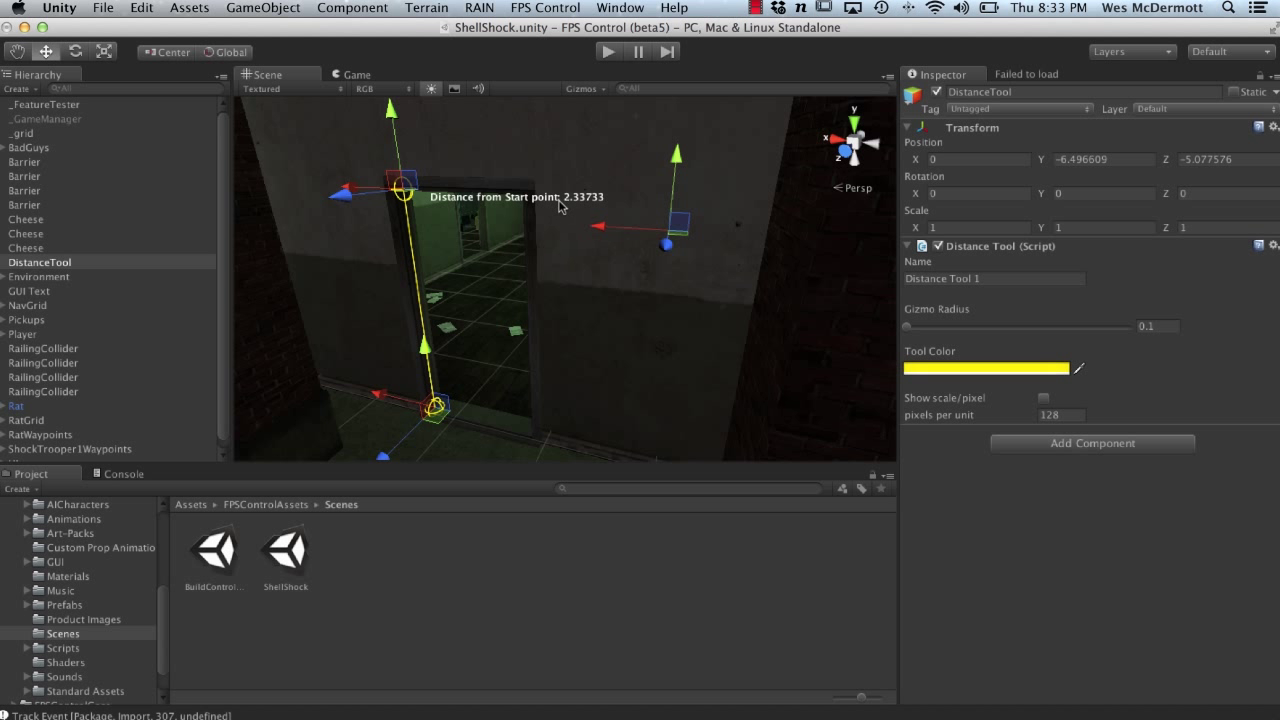
alt+drag(549, 319, 552, 274)
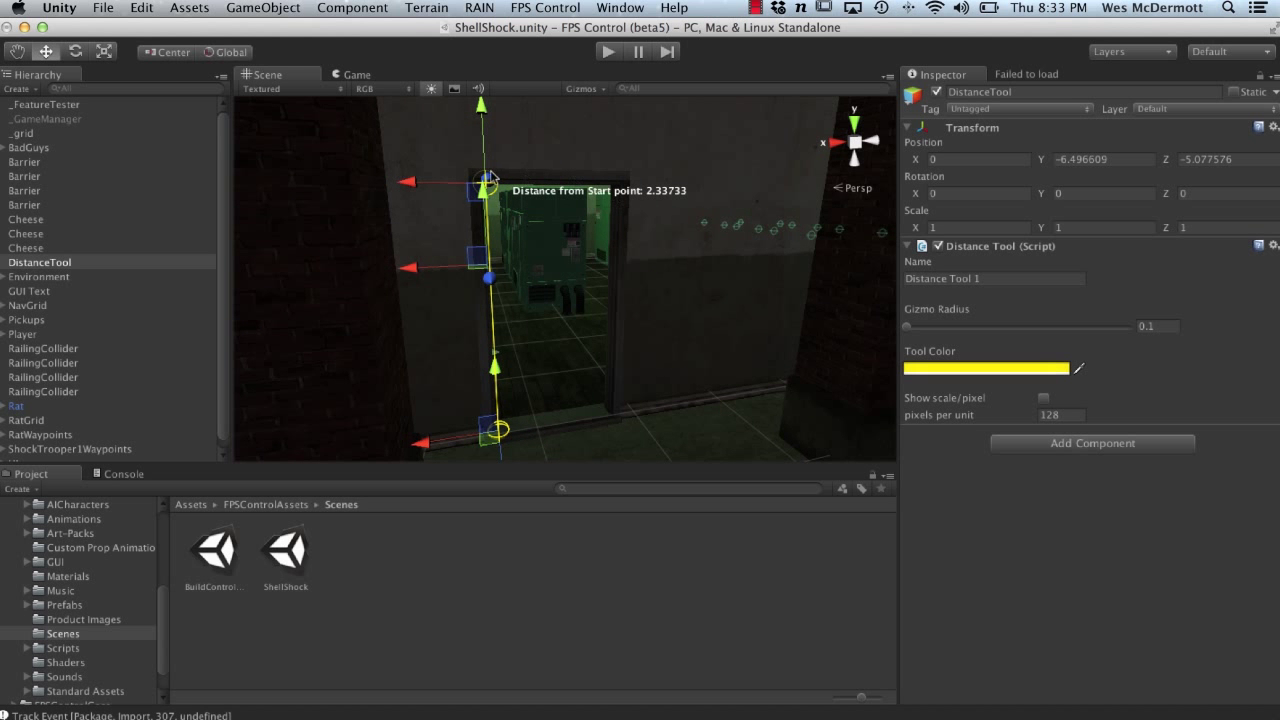
alt+drag(623, 185, 523, 337)
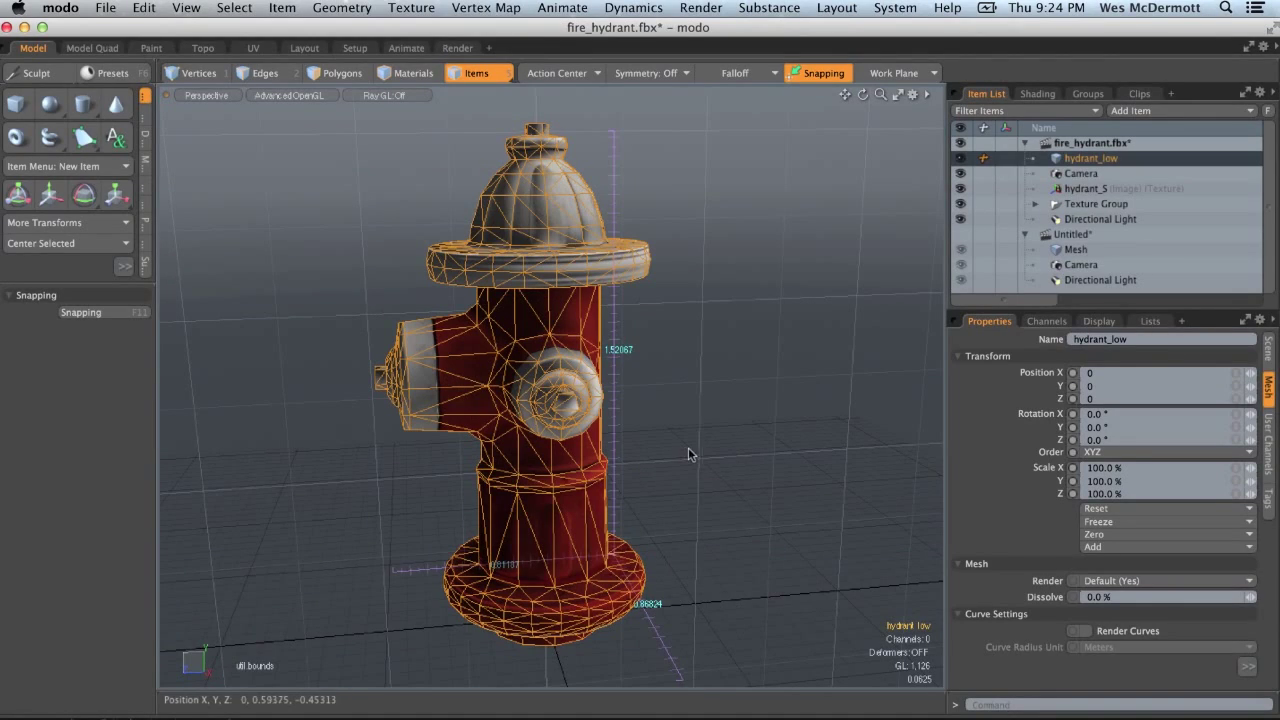
Inspect the fire hydrant mesh and its displayed bounding dimensions from several angles, and check which measuring tool is enabled
alt+drag(737, 443, 674, 414)
ctrl+alt+drag(676, 360, 640, 368)
alt+drag(640, 368, 630, 395)
click(185, 8)
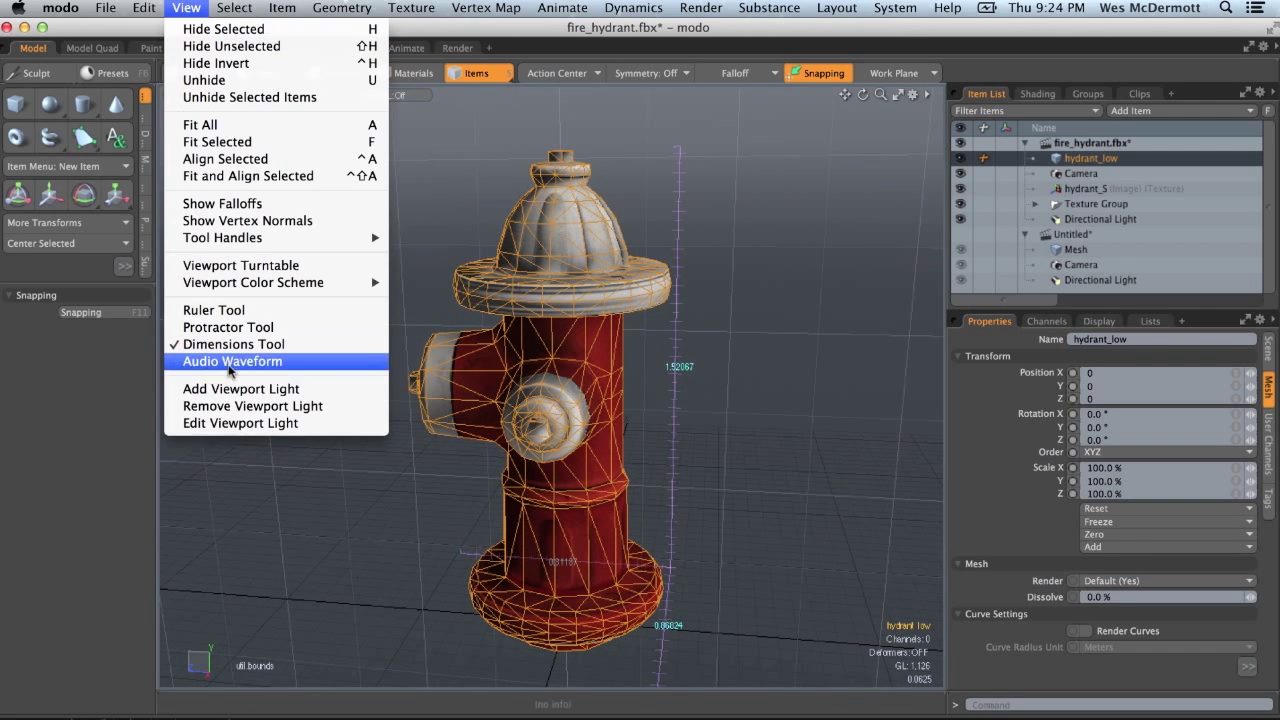
click(580, 487)
scroll(720, 463, up, 3)
mouse_move(720, 463)
alt+mouse_down()
mouse_move(683, 463)
mouse_move(716, 447)
alt+mouse_up()
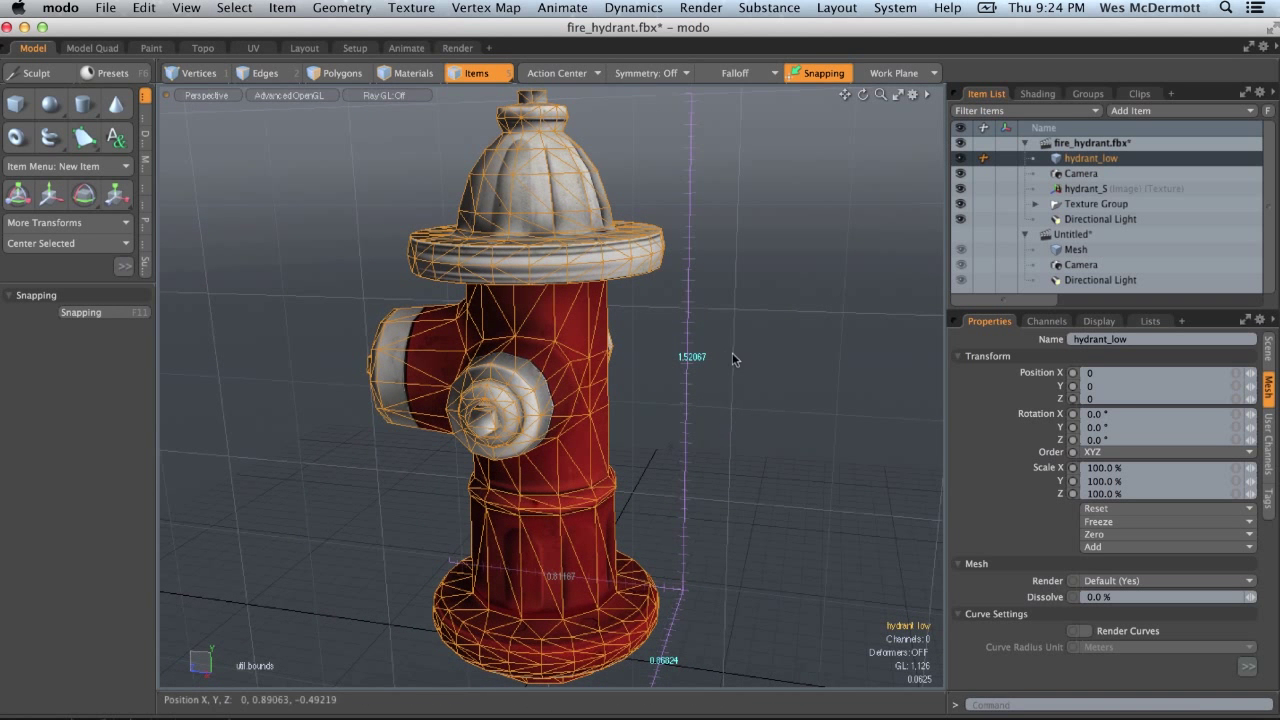
alt+drag(717, 431, 682, 366)
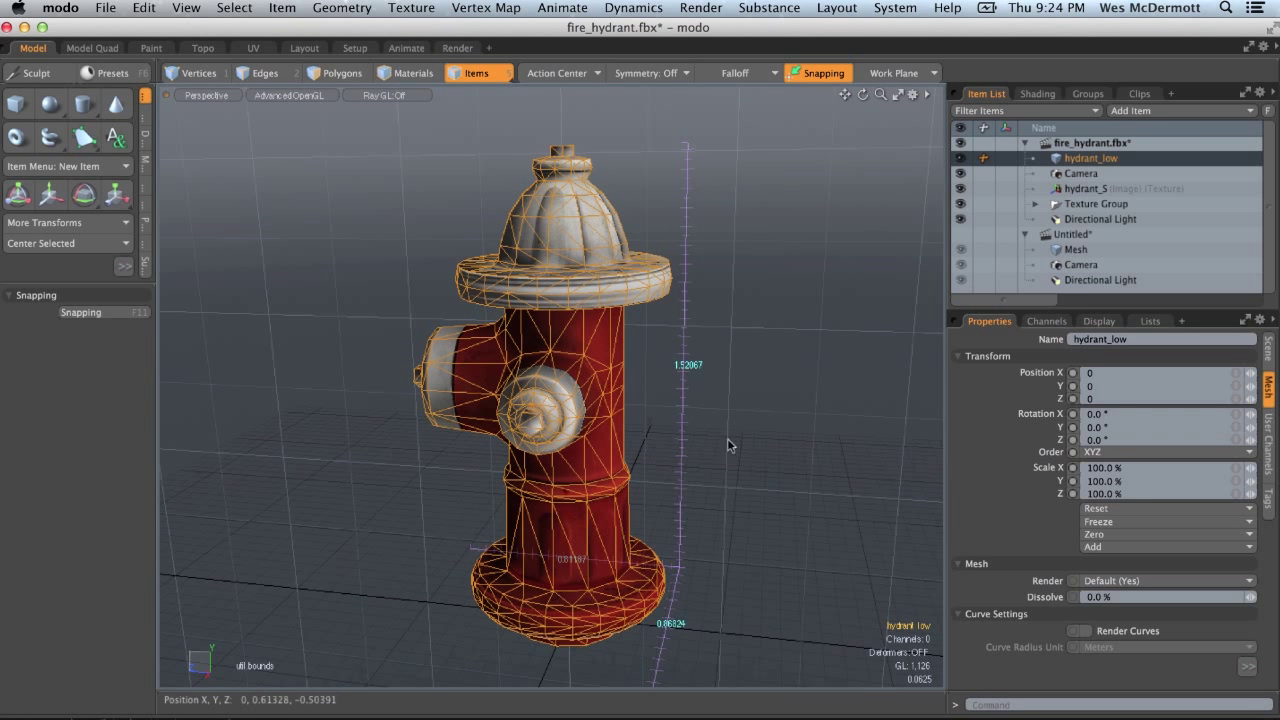
alt+drag(727, 438, 737, 463)
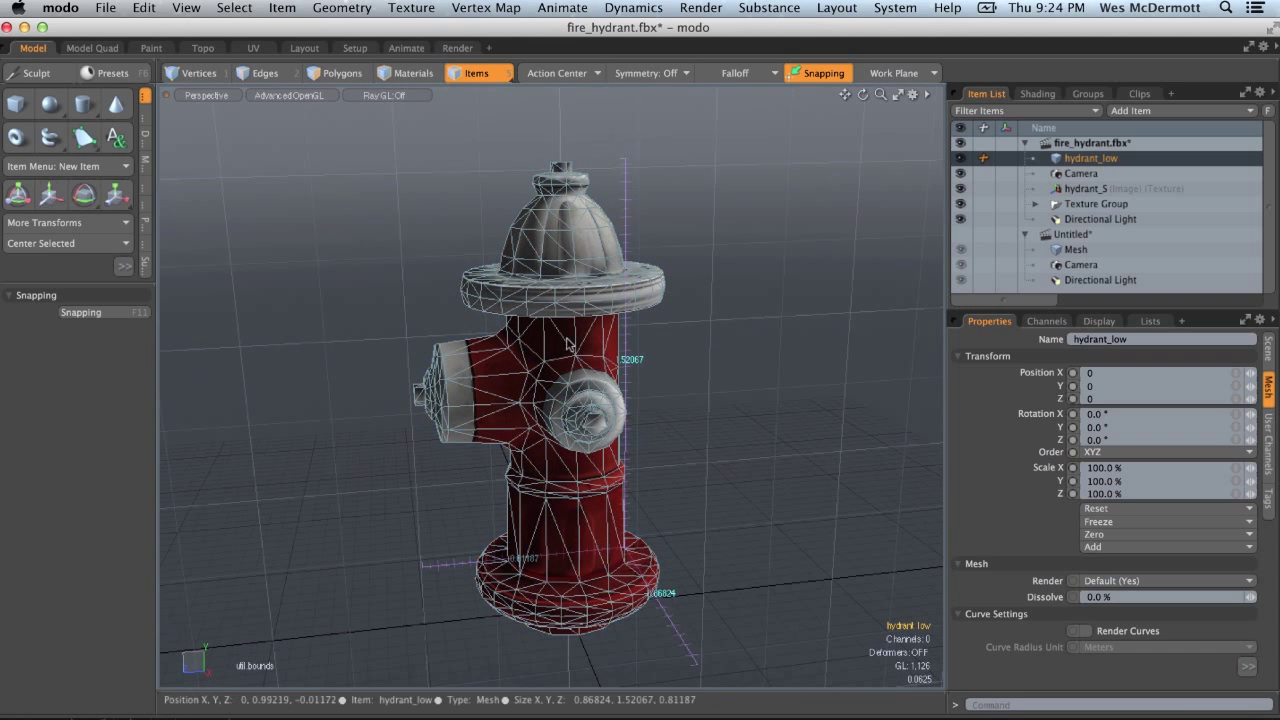
Review the distance settings in the Units preferences with Game Units chosen as the unit system, and close the preferences
click(70, 7)
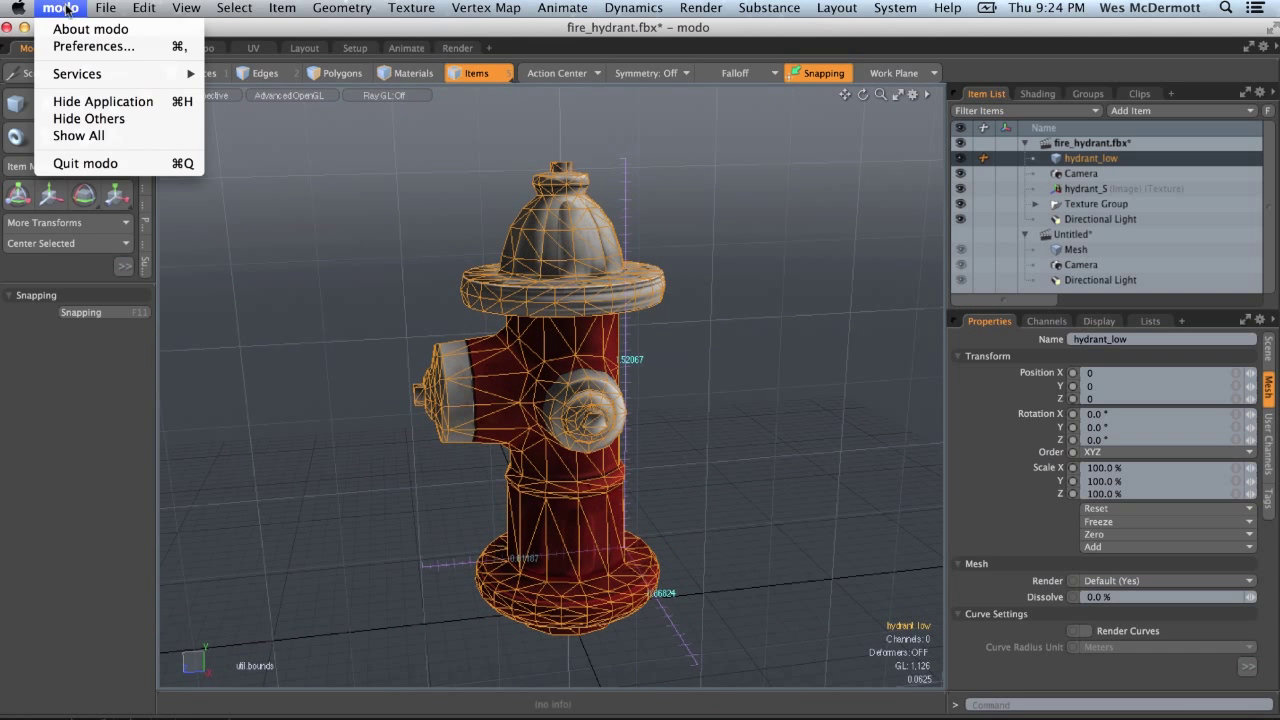
click(93, 46)
drag(895, 74, 320, 73)
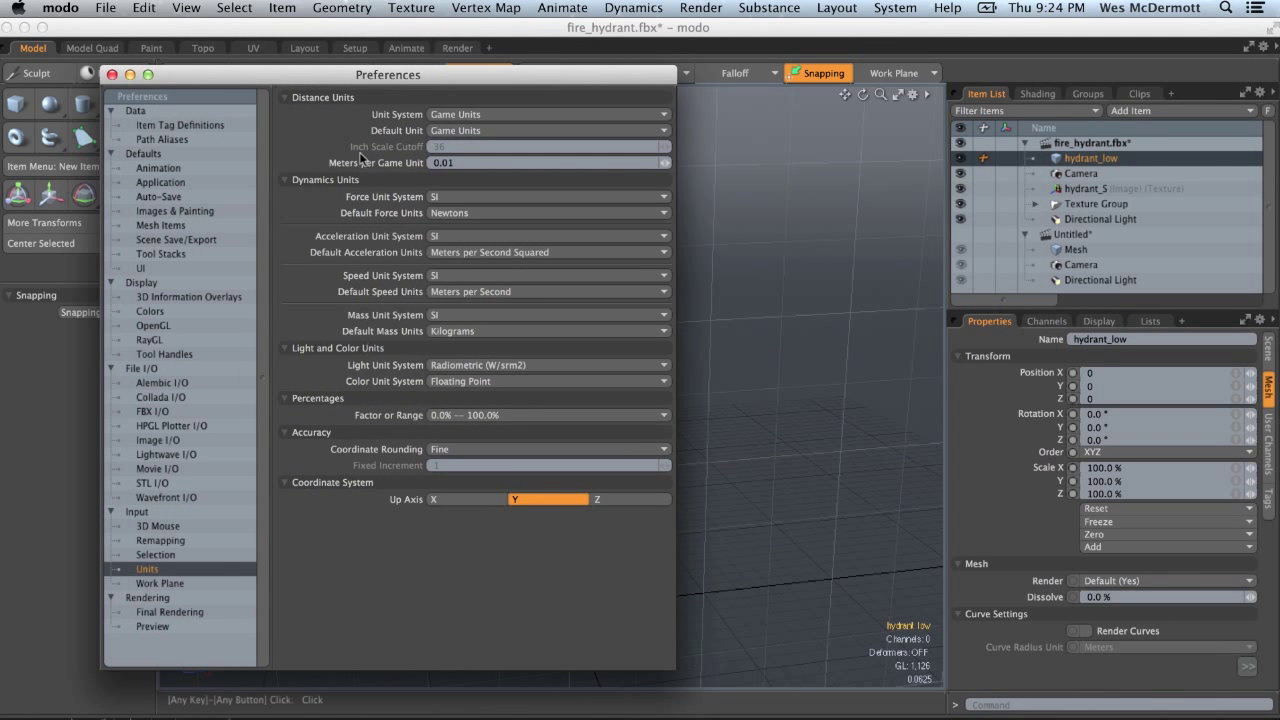
drag(355, 76, 267, 80)
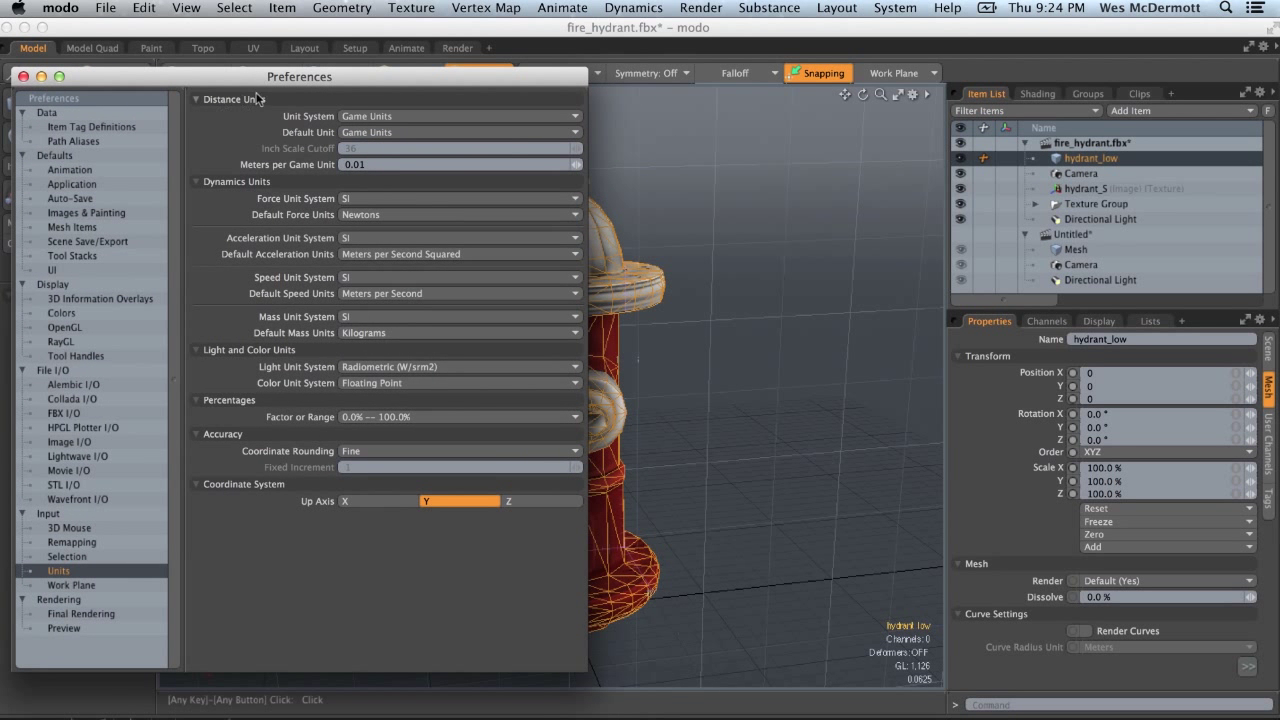
click(357, 118)
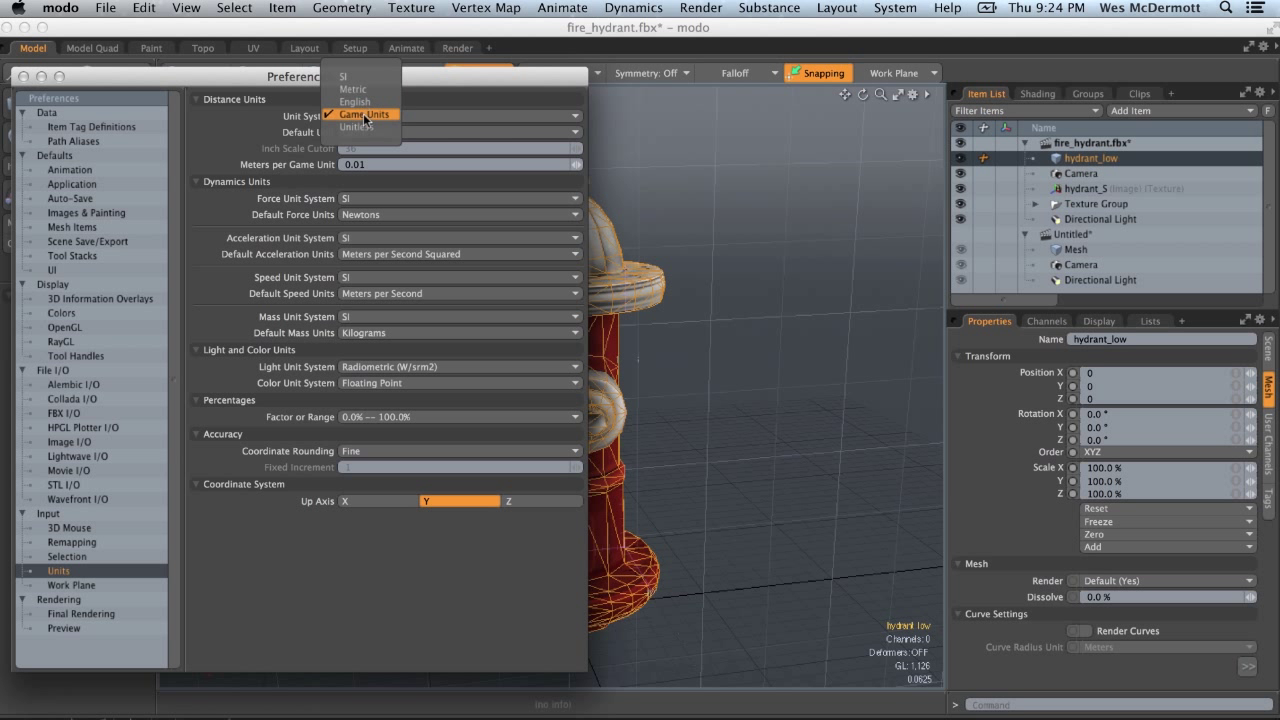
click(370, 116)
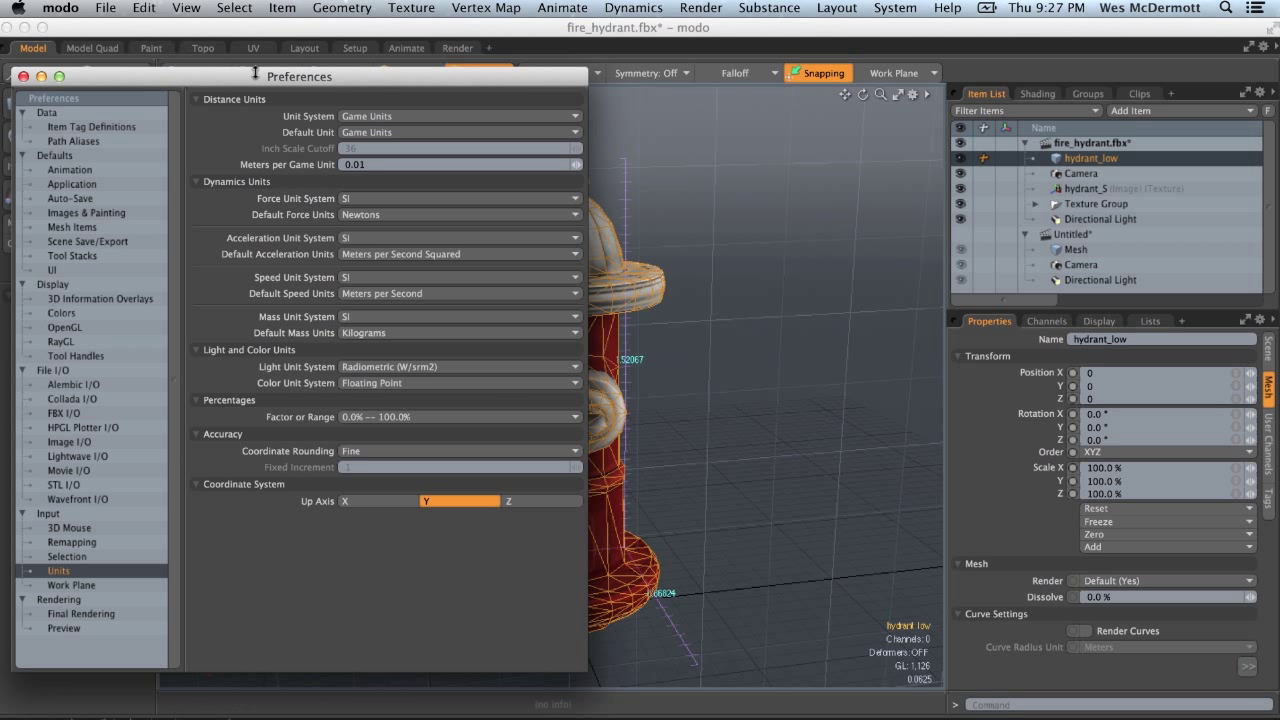
drag(234, 77, 281, 75)
click(70, 74)
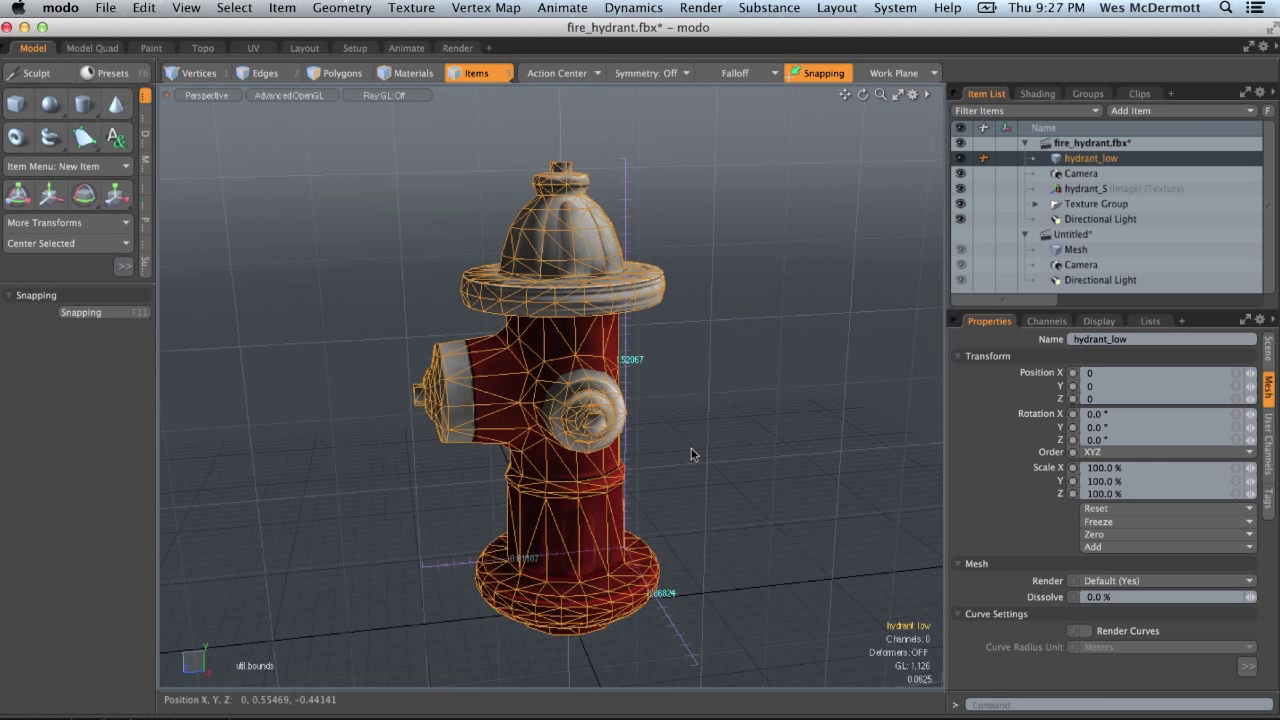
Switch the viewport to the Right view and place a vertical ruler about 1.29 units long beside the hydrant, starting at ground level
key(ctrl+space)
click(817, 449)
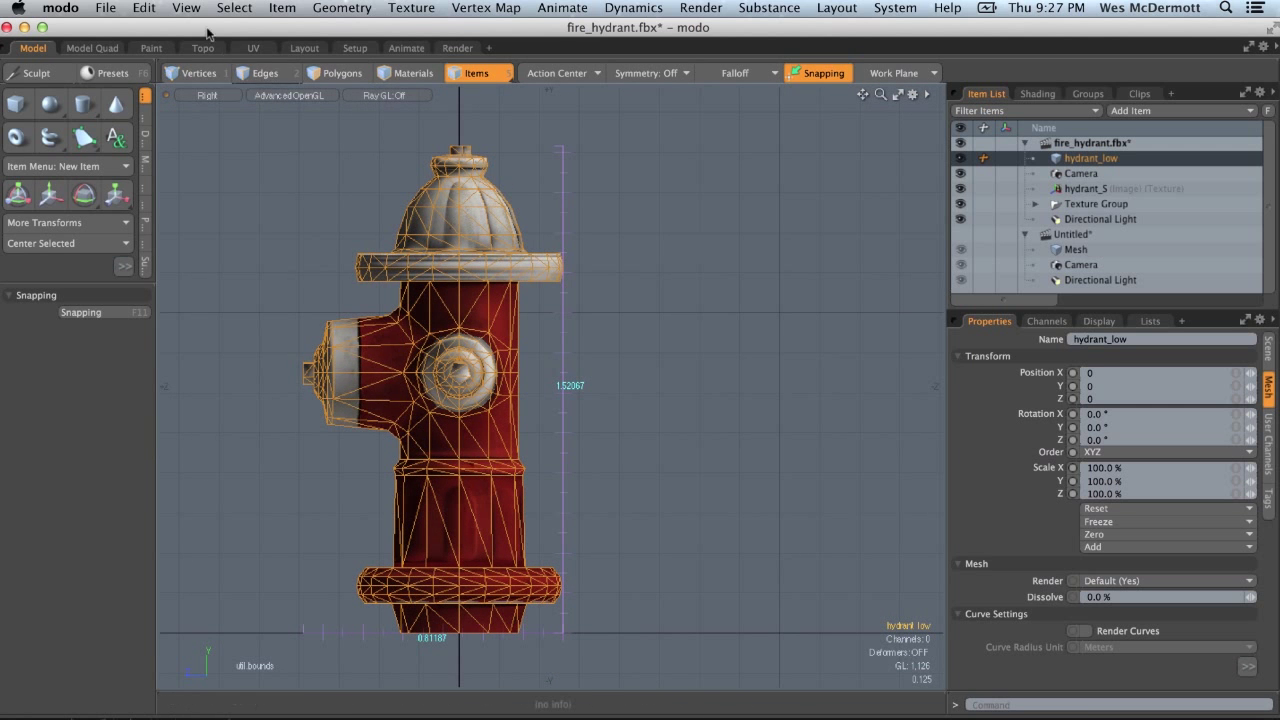
click(186, 7)
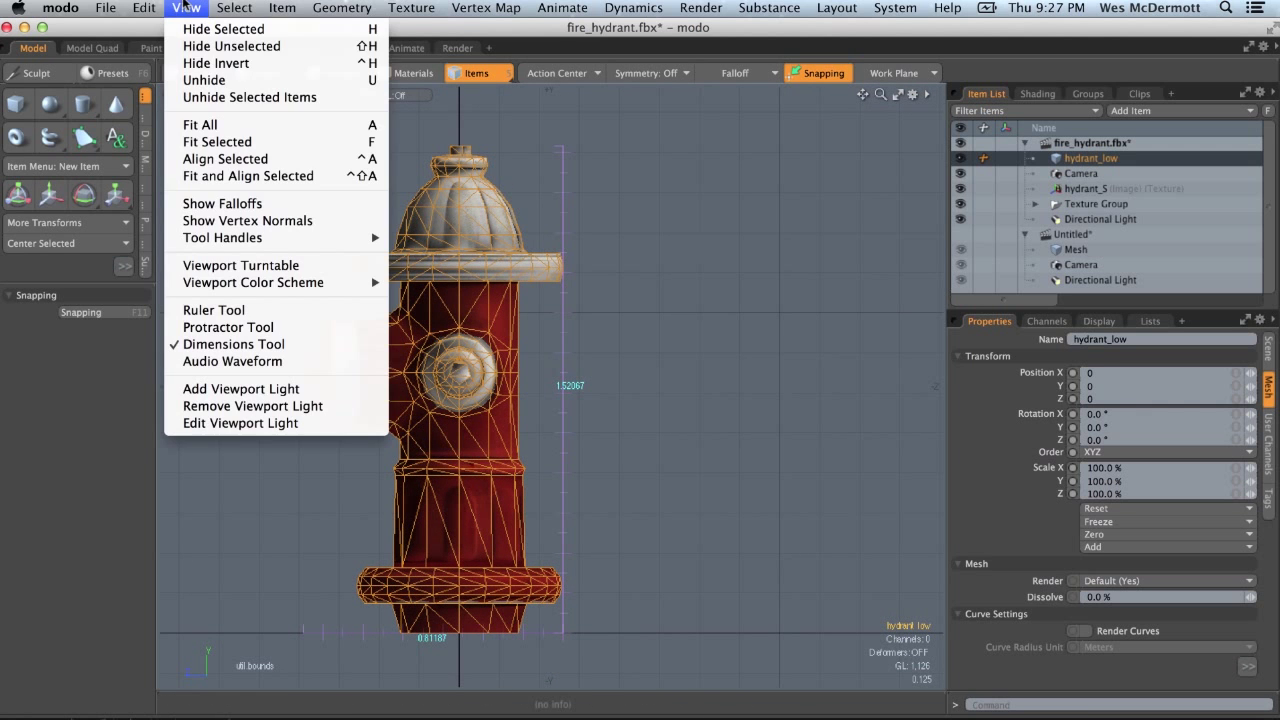
click(222, 312)
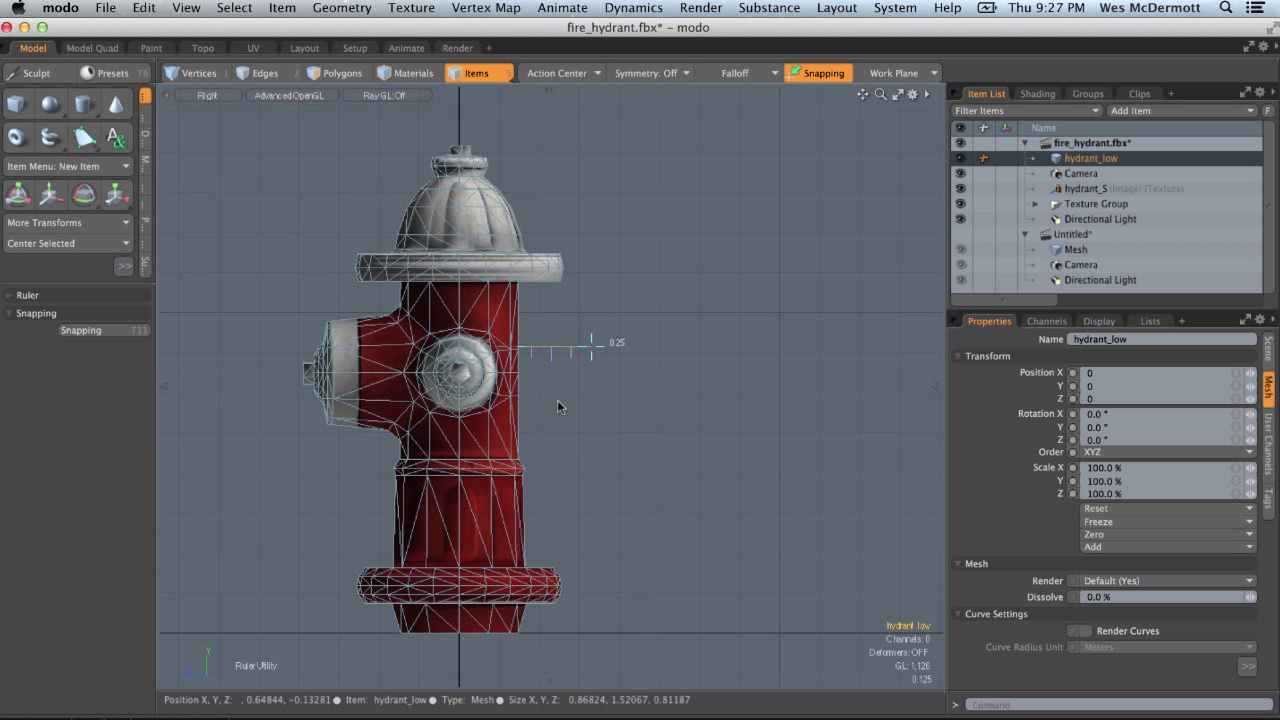
drag(595, 344, 597, 630)
drag(521, 350, 598, 212)
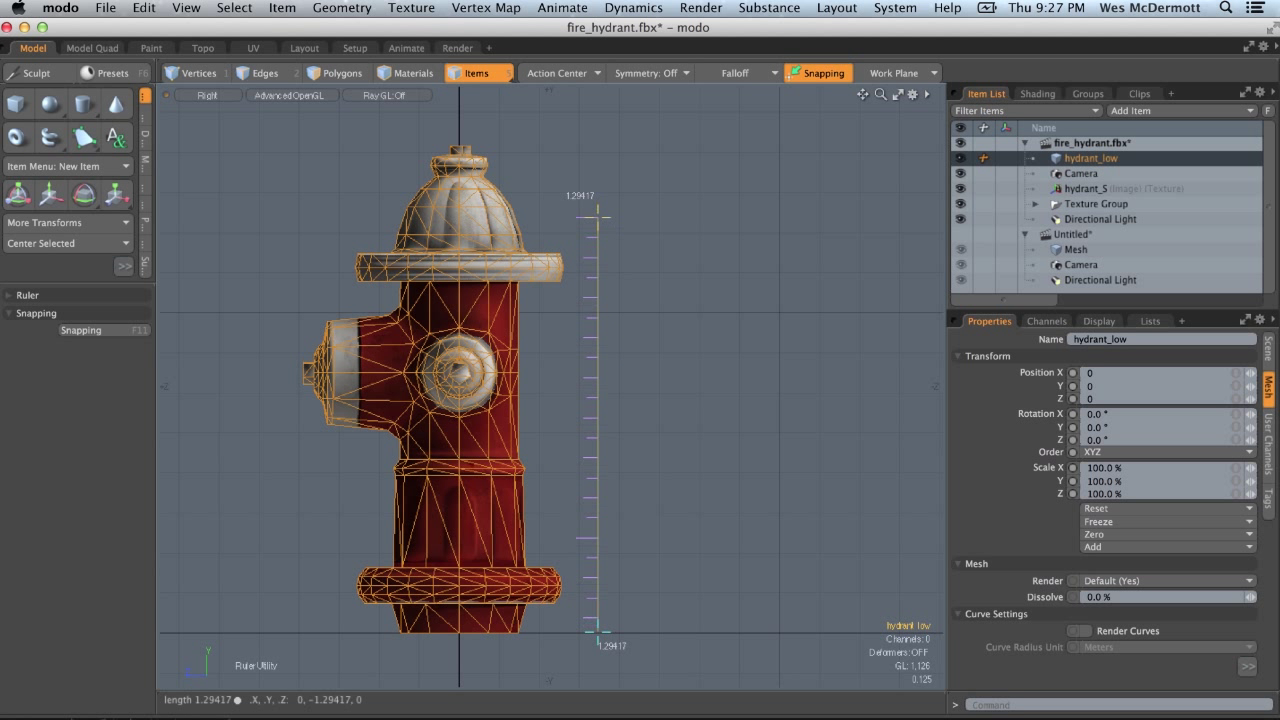
Extend the upper end of the ruler beside the hydrant to a height of about 2.31 units
alt+right_drag(777, 400, 733, 379)
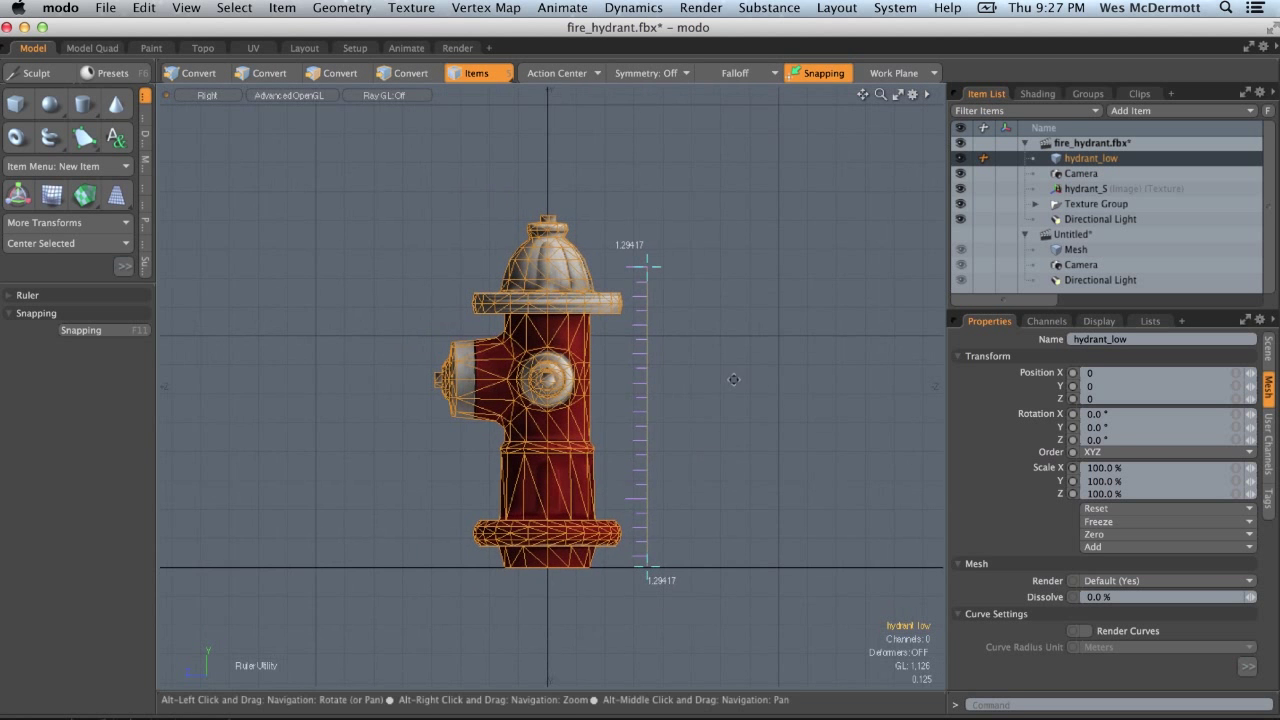
alt+drag(733, 379, 714, 481)
drag(628, 364, 628, 148)
alt+right_drag(702, 265, 622, 241)
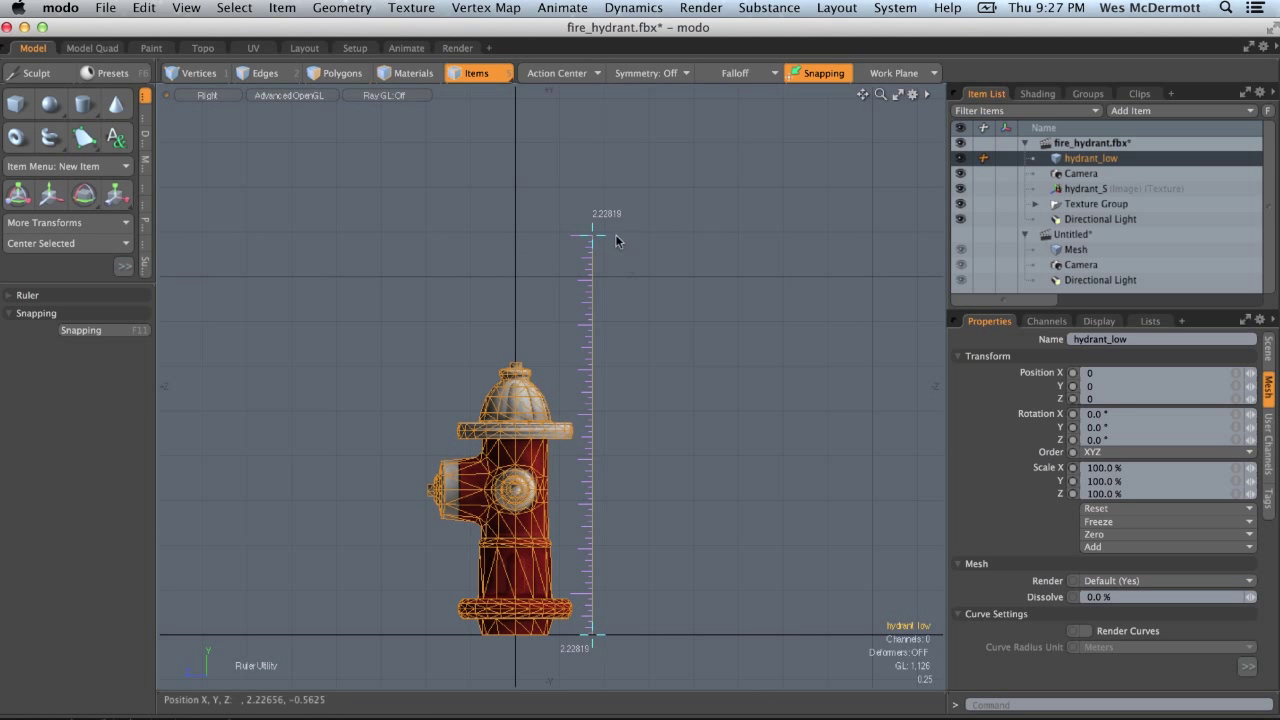
mouse_move(616, 240)
mouse_down()
mouse_move(616, 222)
mouse_move(599, 235)
mouse_up()
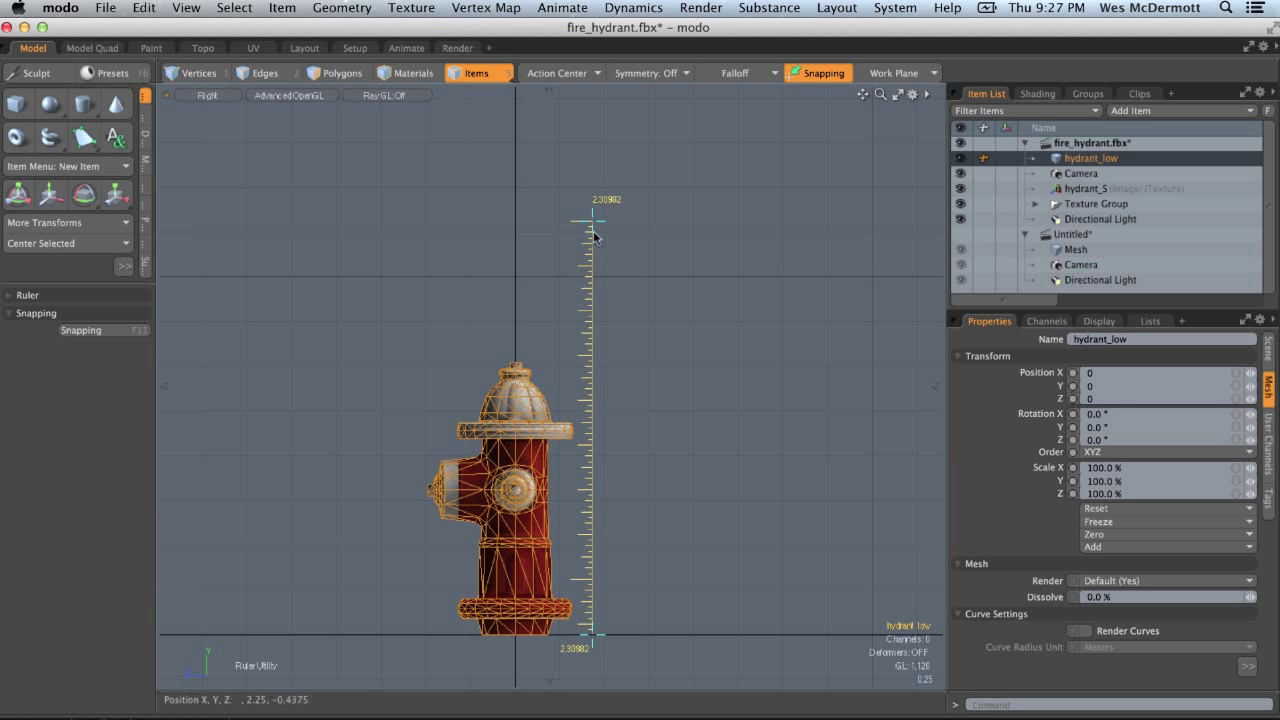
scroll(647, 420, up, 1)
alt+drag(647, 418, 659, 347)
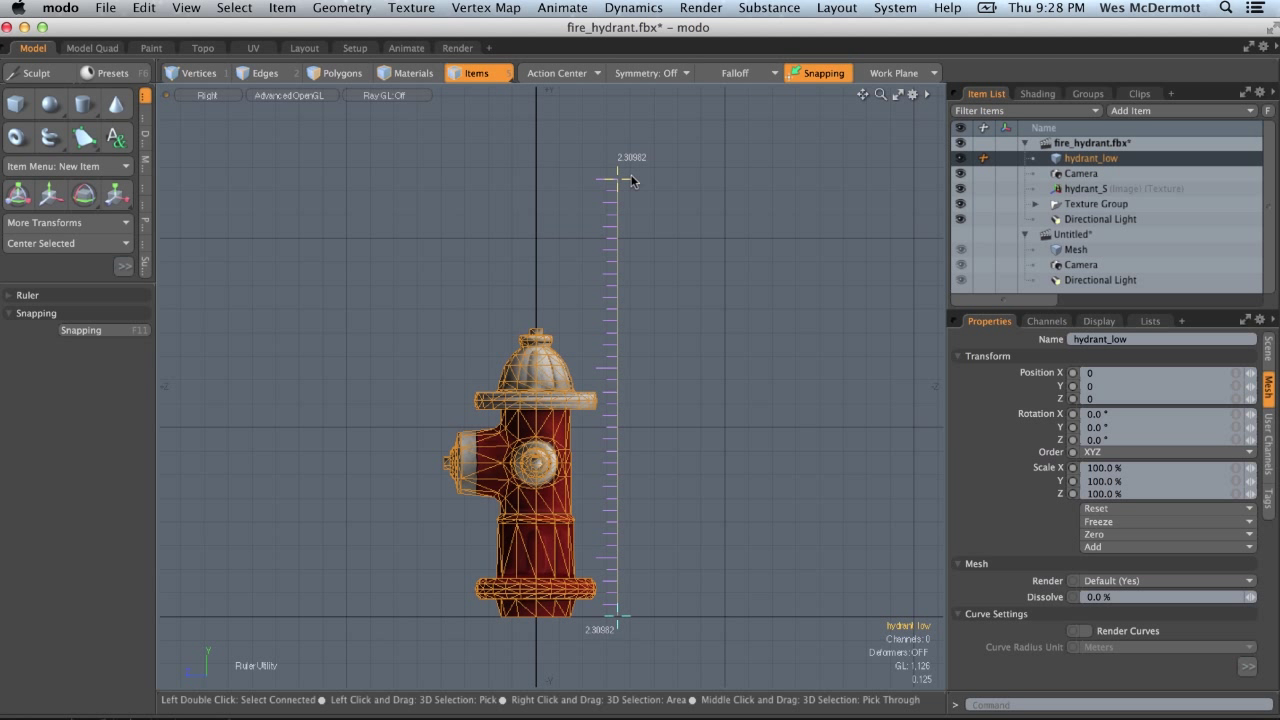
Shorten the ruler beside the hydrant to about 0.80 units and scale the hydrant uniformly to 56 % against it
drag(631, 181, 617, 462)
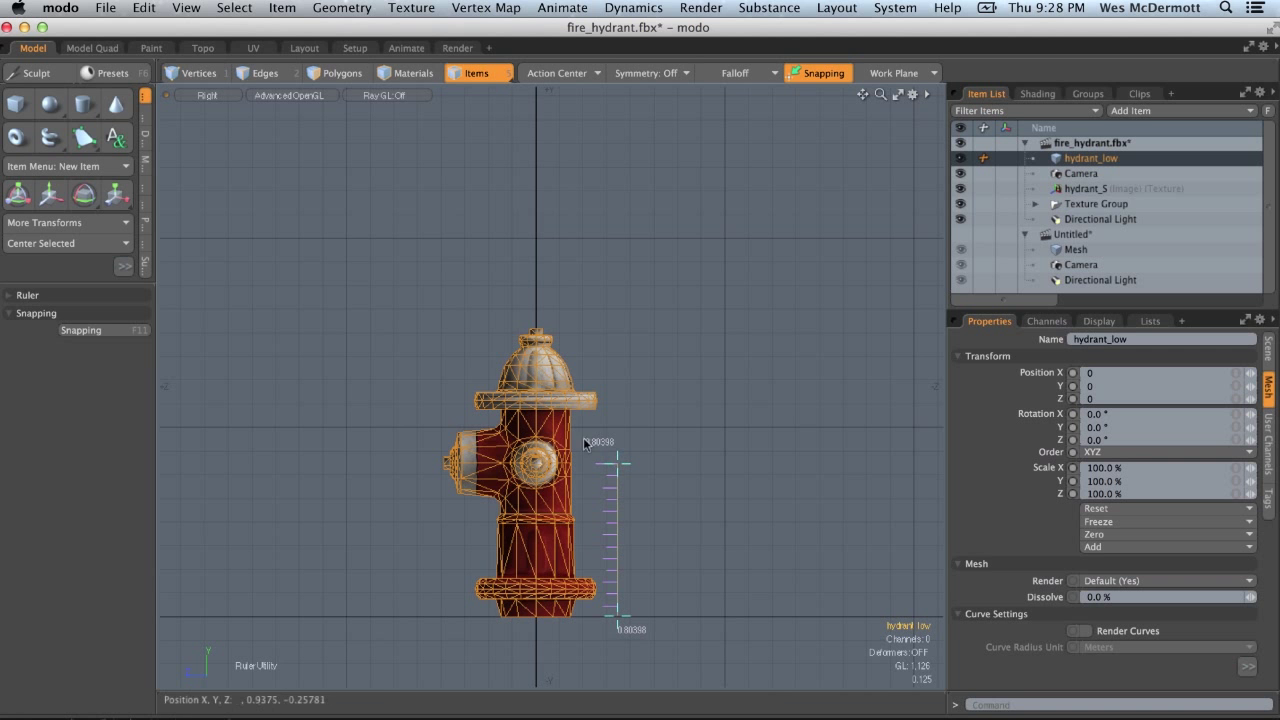
ctrl+alt+drag(674, 520, 751, 490)
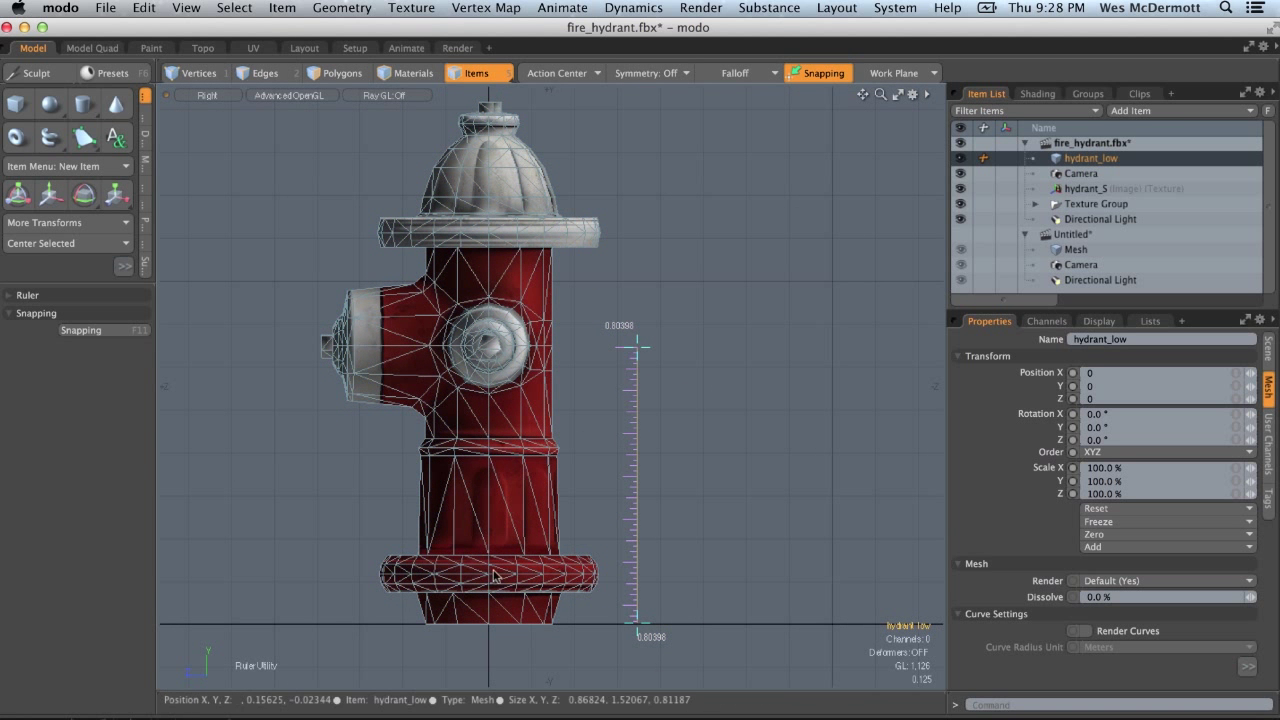
key(r)
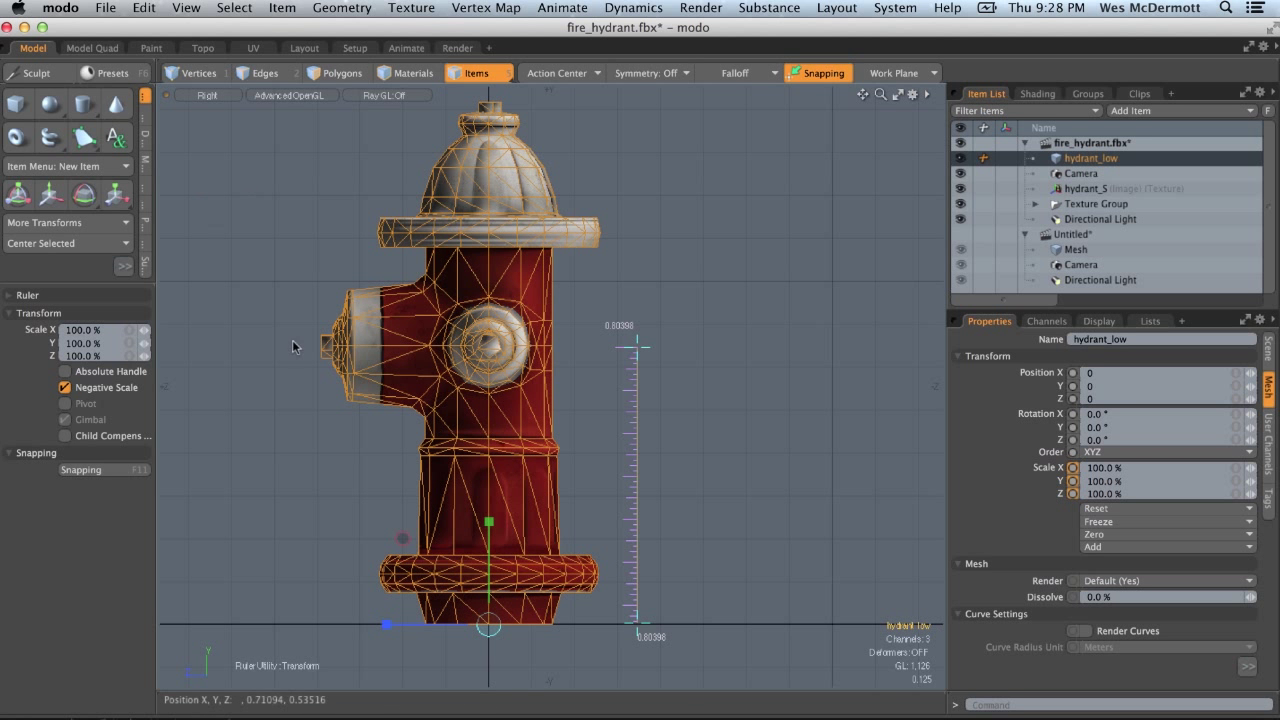
drag(491, 632, 403, 632)
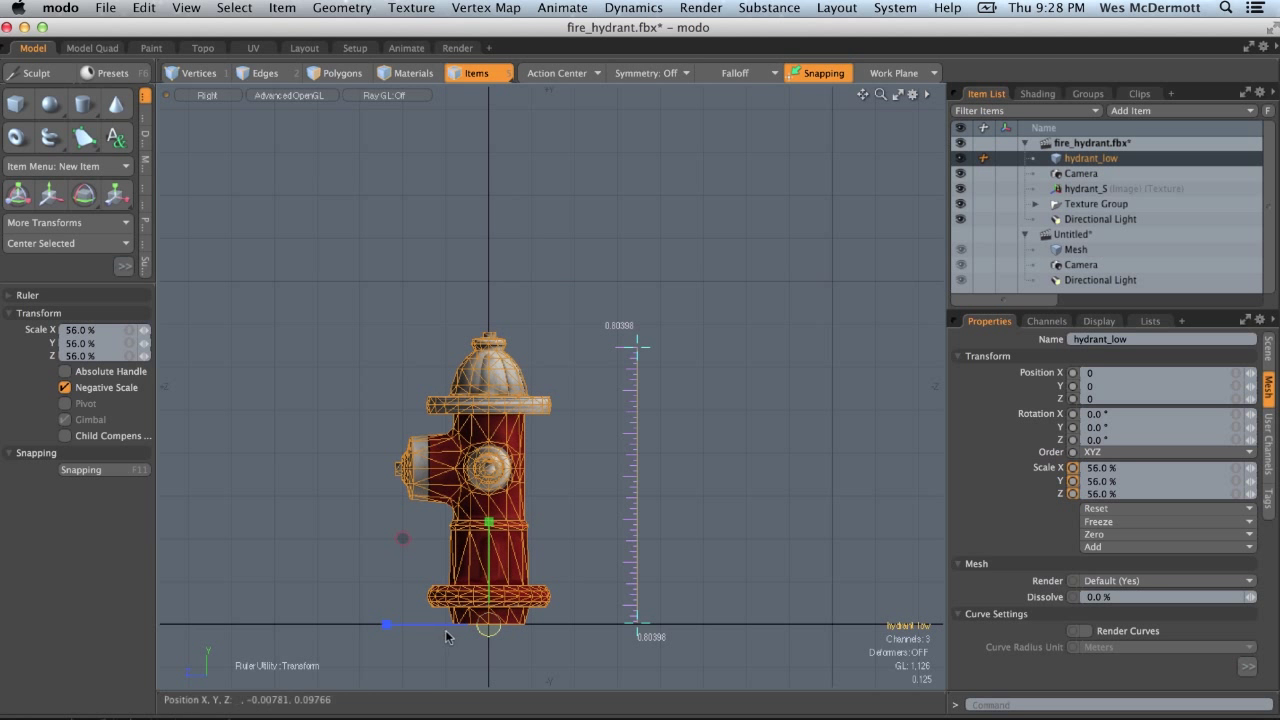
Refine the hydrant's uniform scale to 54 % in the Front view so its height matches the ruler
key(alt+space)
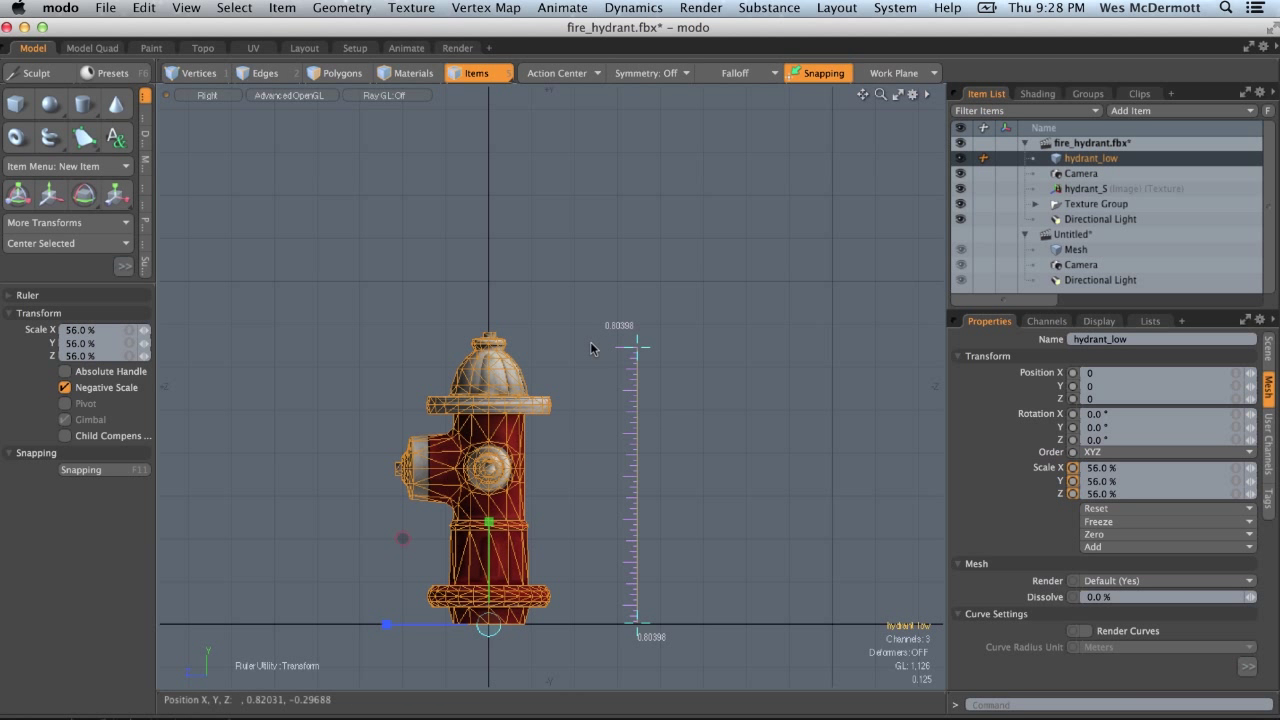
key(ctrl+space)
click(667, 428)
ctrl+alt+drag(659, 456, 780, 397)
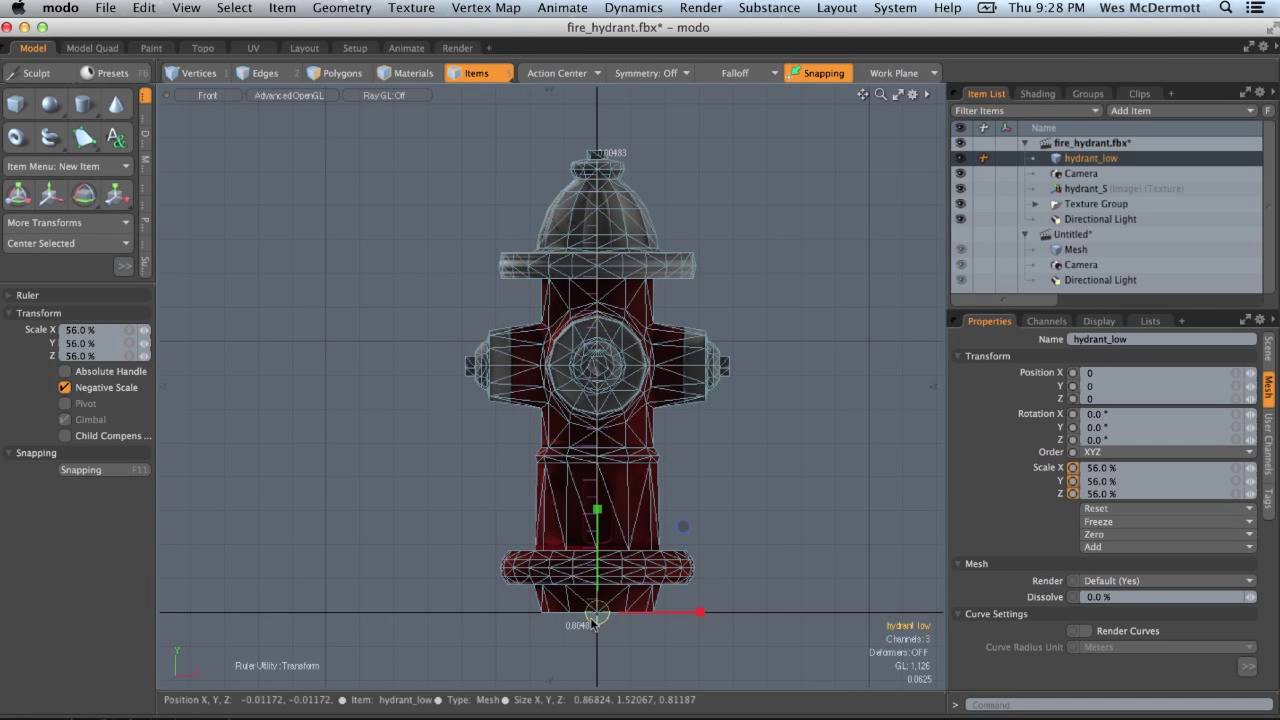
drag(593, 622, 583, 622)
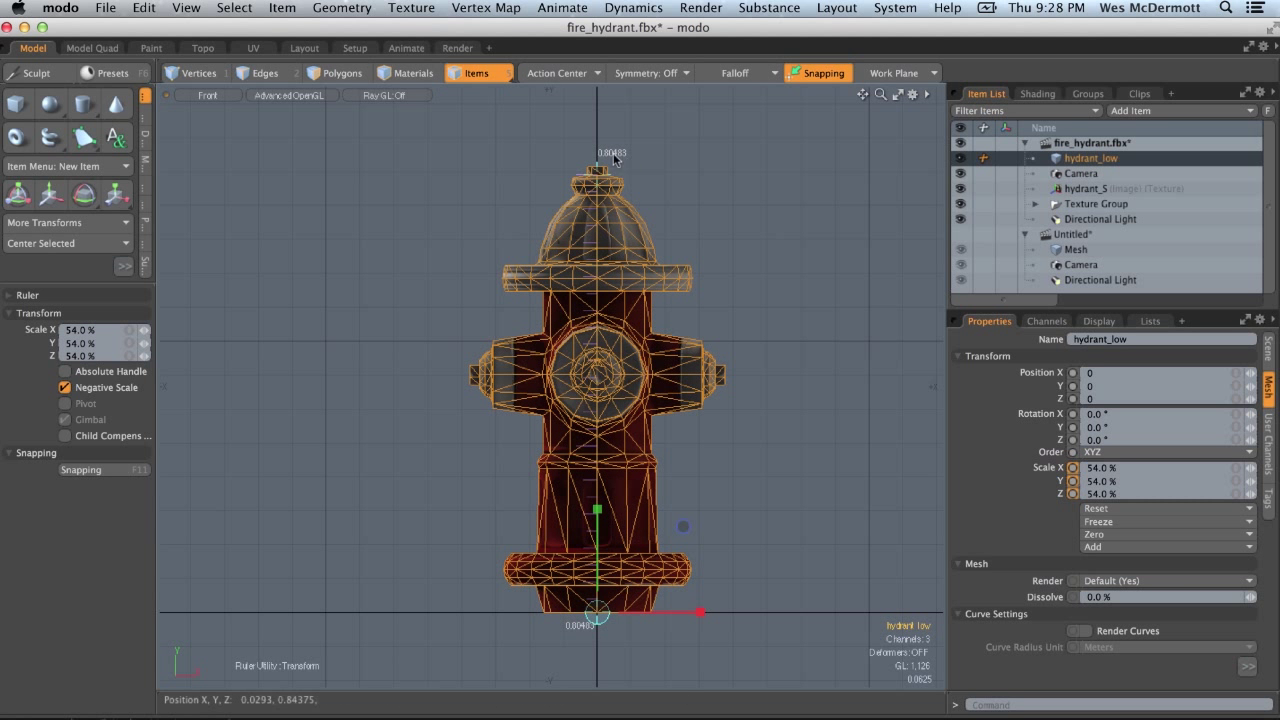
Return to the Perspective view, leave the scale tool and compare the scaled hydrant with the ruler
key(ctrl+space)
click(816, 296)
scroll(662, 408, up, 1)
scroll(706, 450, down, 4)
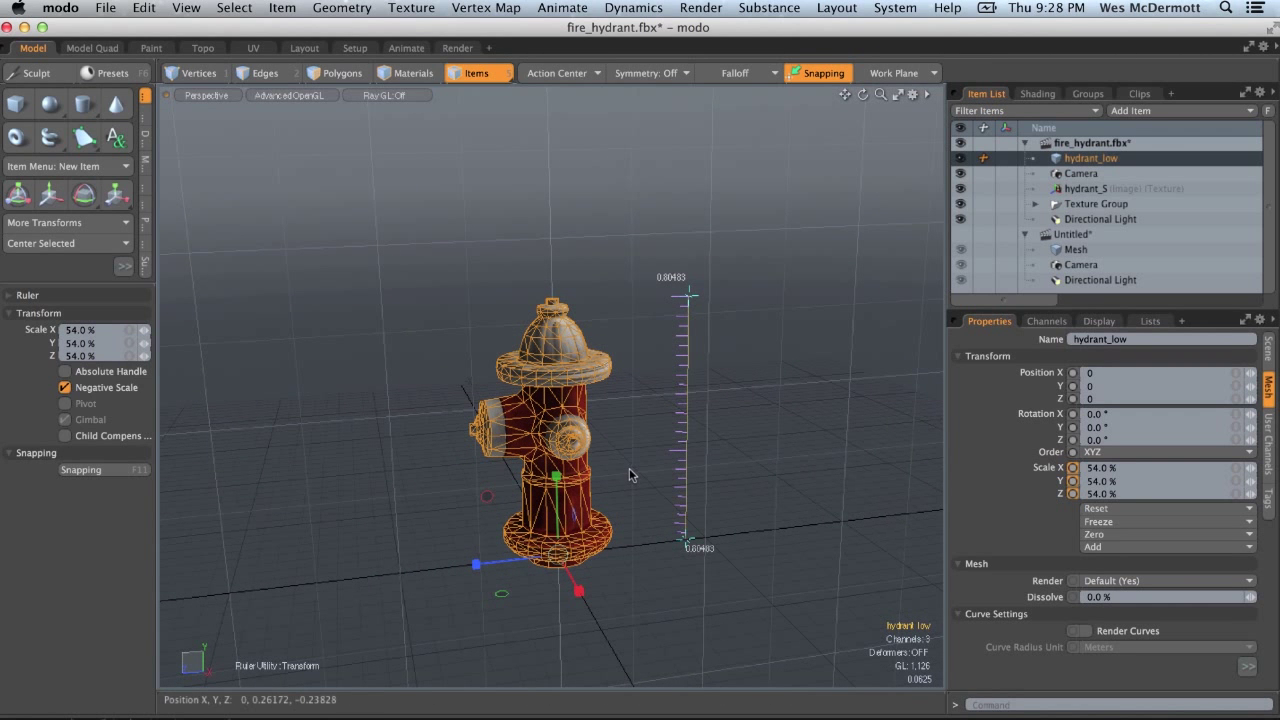
key(space)
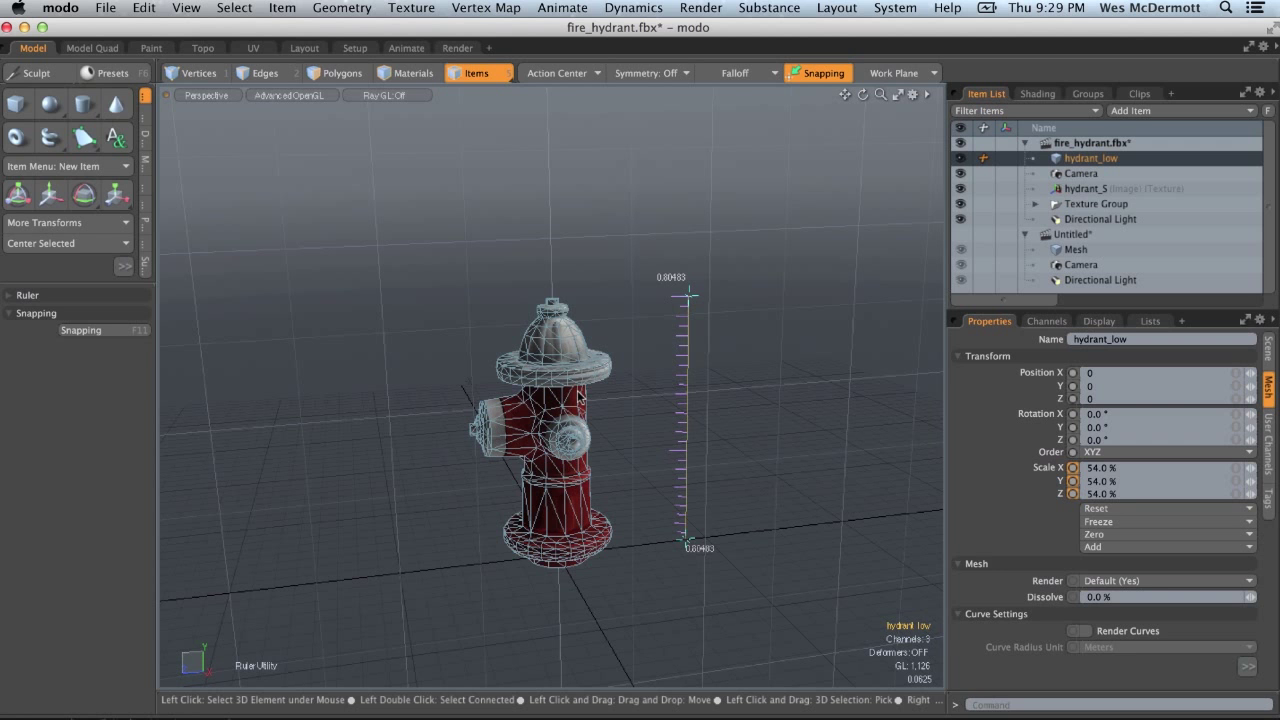
alt+right_drag(582, 475, 617, 475)
alt+drag(617, 475, 619, 463)
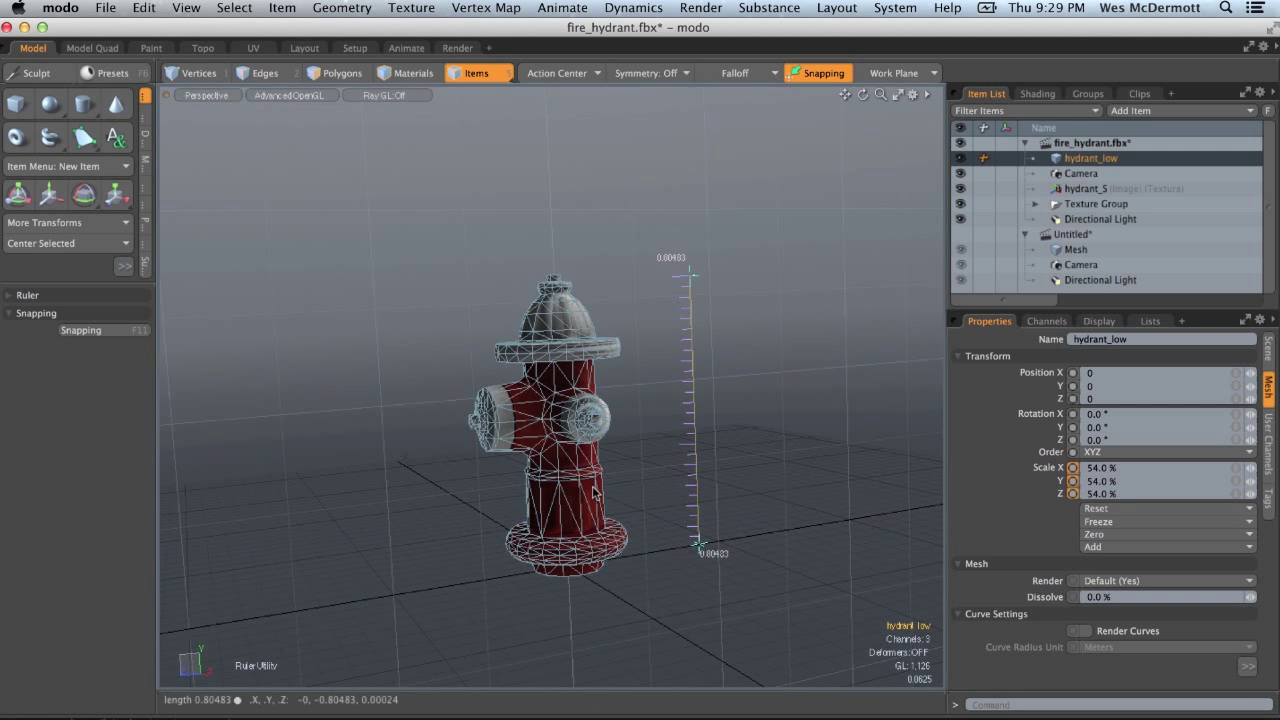
Try moving the hydrant across the ground to X -0.25 and Z 0.91406, and undo the move
key(w)
alt+right_drag(591, 512, 632, 500)
mouse_move(646, 474)
alt+mouse_down()
mouse_move(680, 549)
mouse_move(669, 466)
alt+mouse_up()
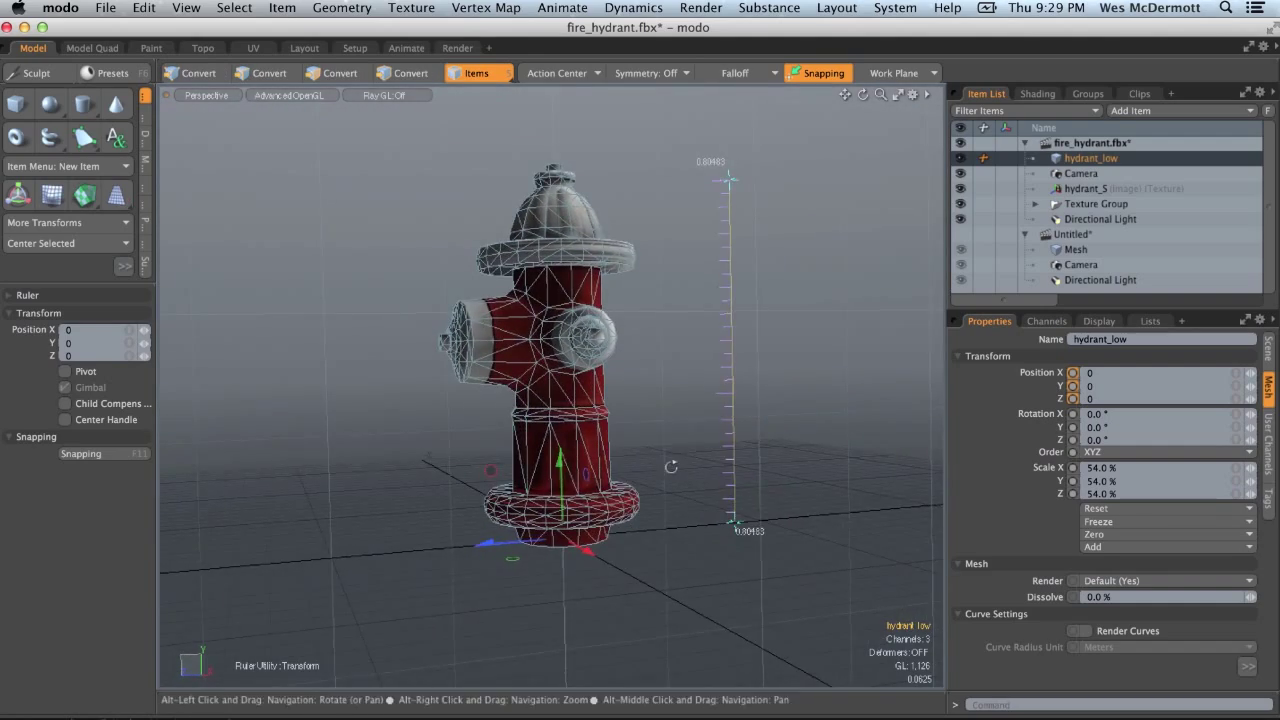
alt+right_drag(580, 480, 624, 480)
alt+drag(568, 556, 556, 484)
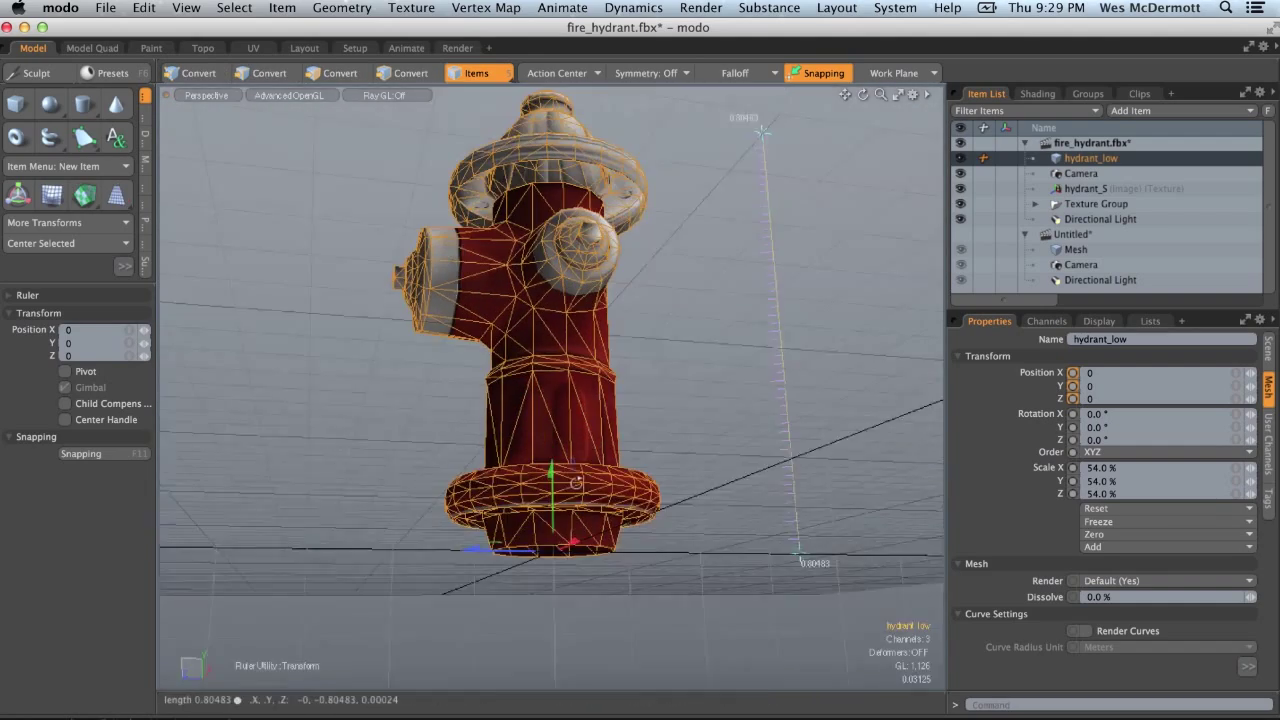
alt+drag(573, 541, 360, 616)
scroll(626, 630, down, 4)
scroll(663, 621, down, 3)
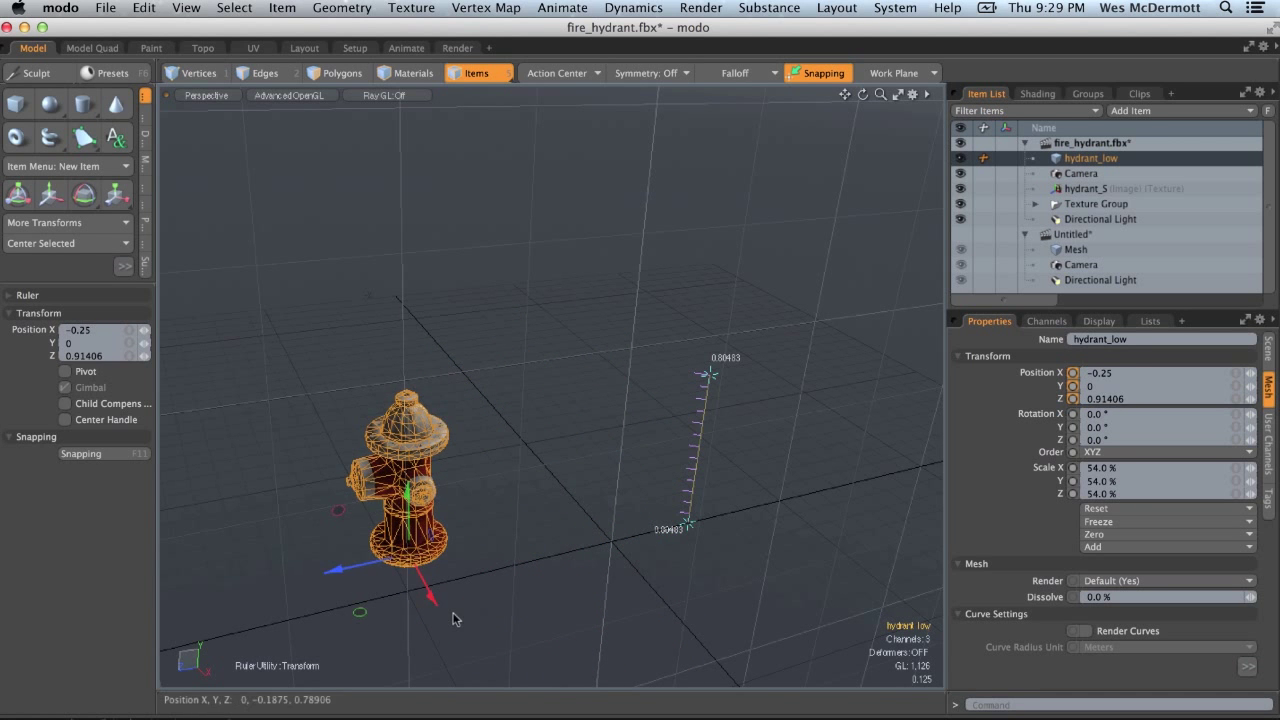
key(super+z)
Examine the scaled hydrant beside the ruler from closer angles and locate the command for exporting the scene
alt+right_drag(556, 598, 629, 603)
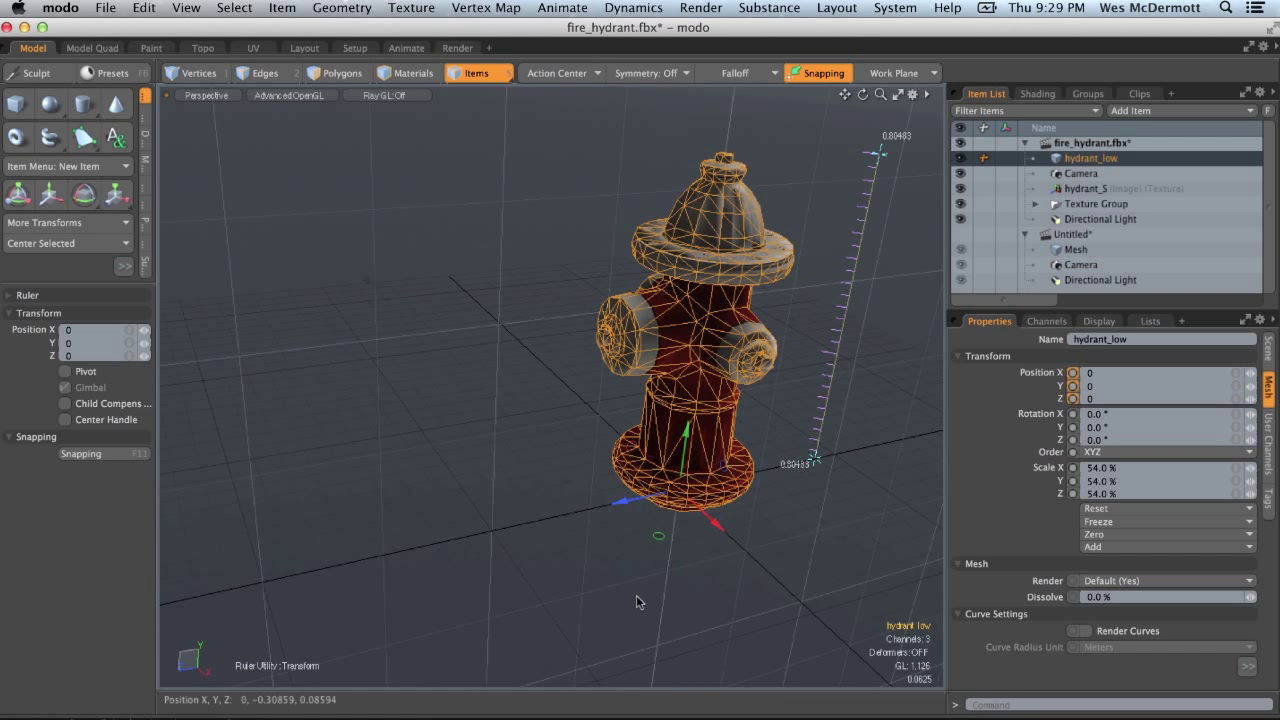
alt+drag(647, 559, 610, 455)
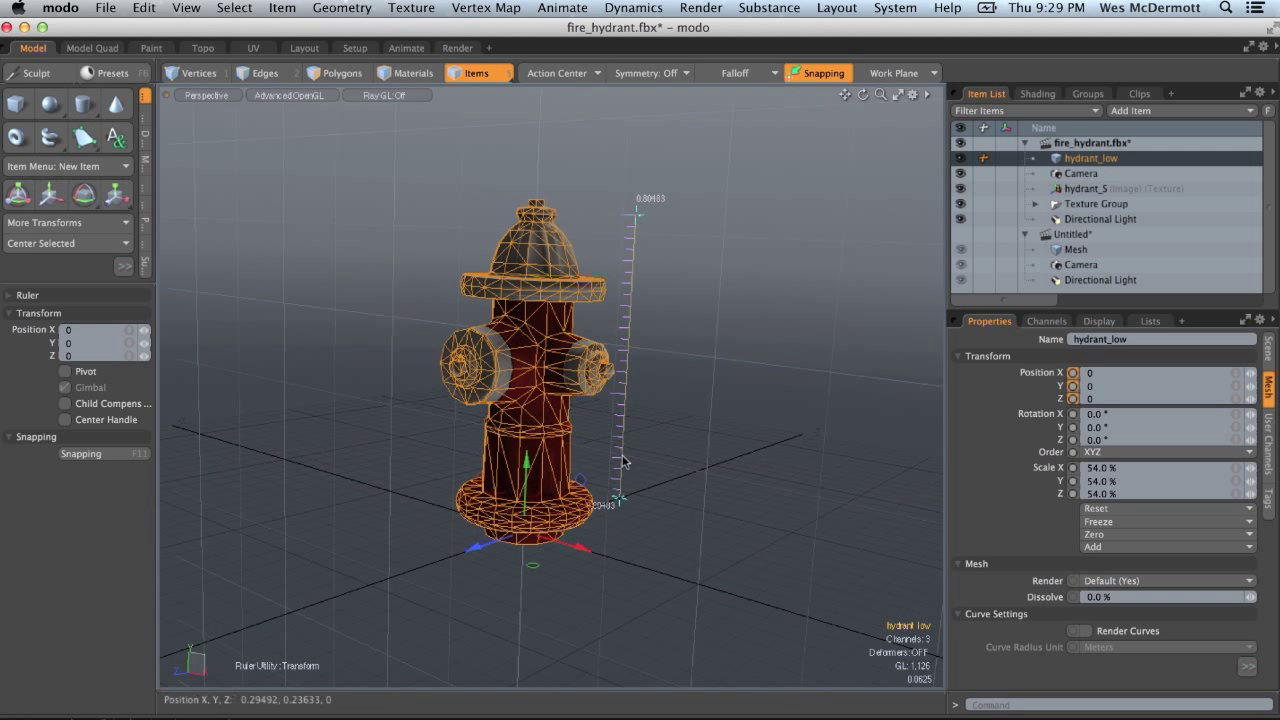
click(113, 8)
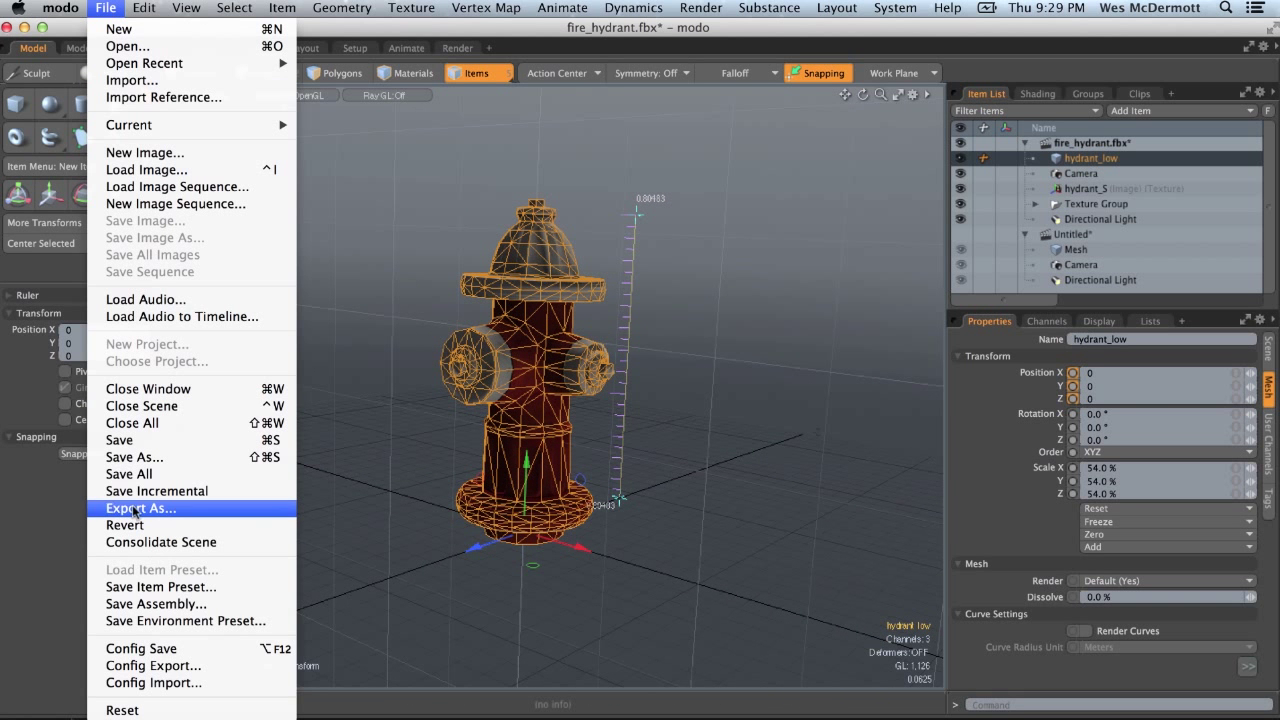
click(443, 510)
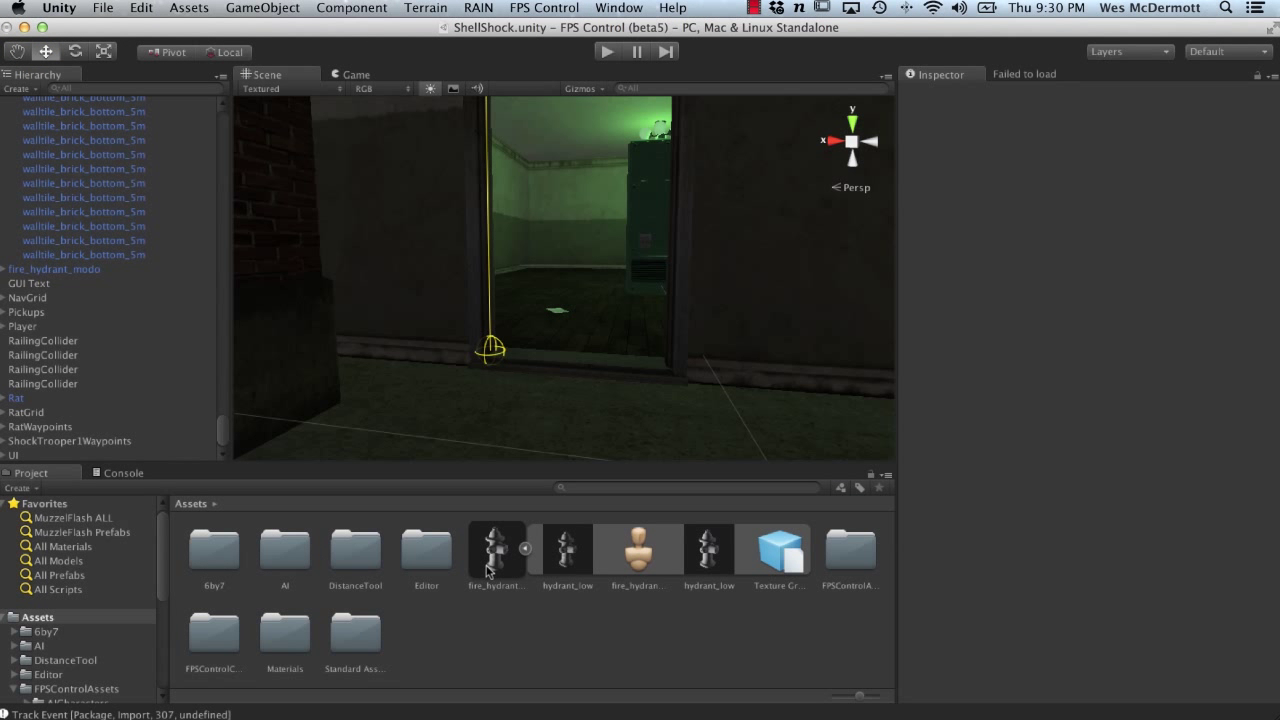
Switch to Unity, set the Scale Factor in the fire_hydrant_modo import settings to 1 and apply the change
click(488, 568)
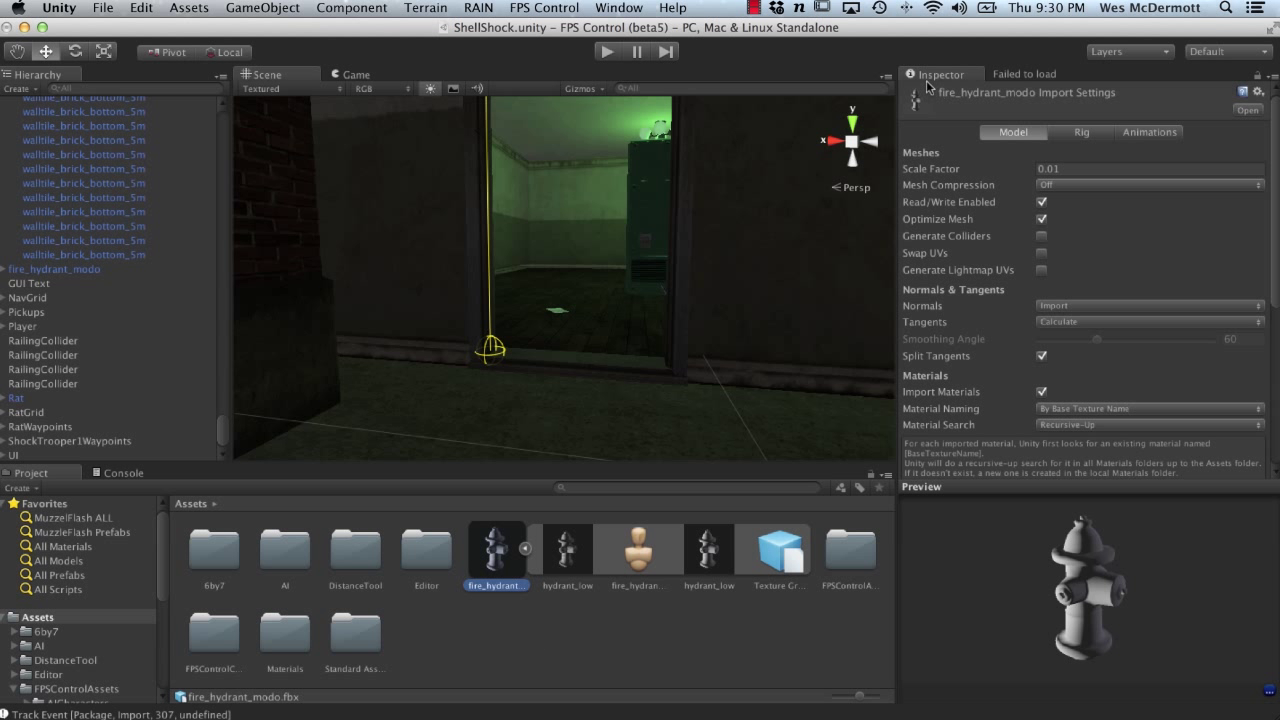
click(1066, 169)
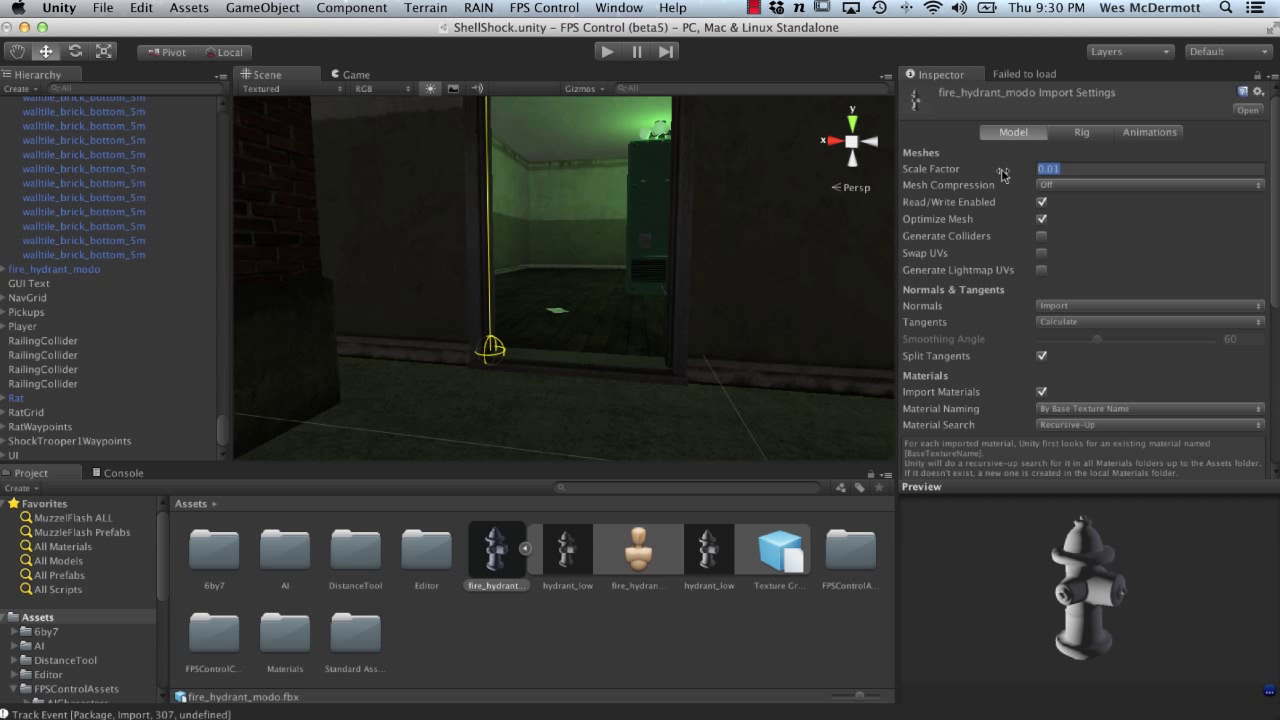
text(1)
scroll(1260, 340, down, 4)
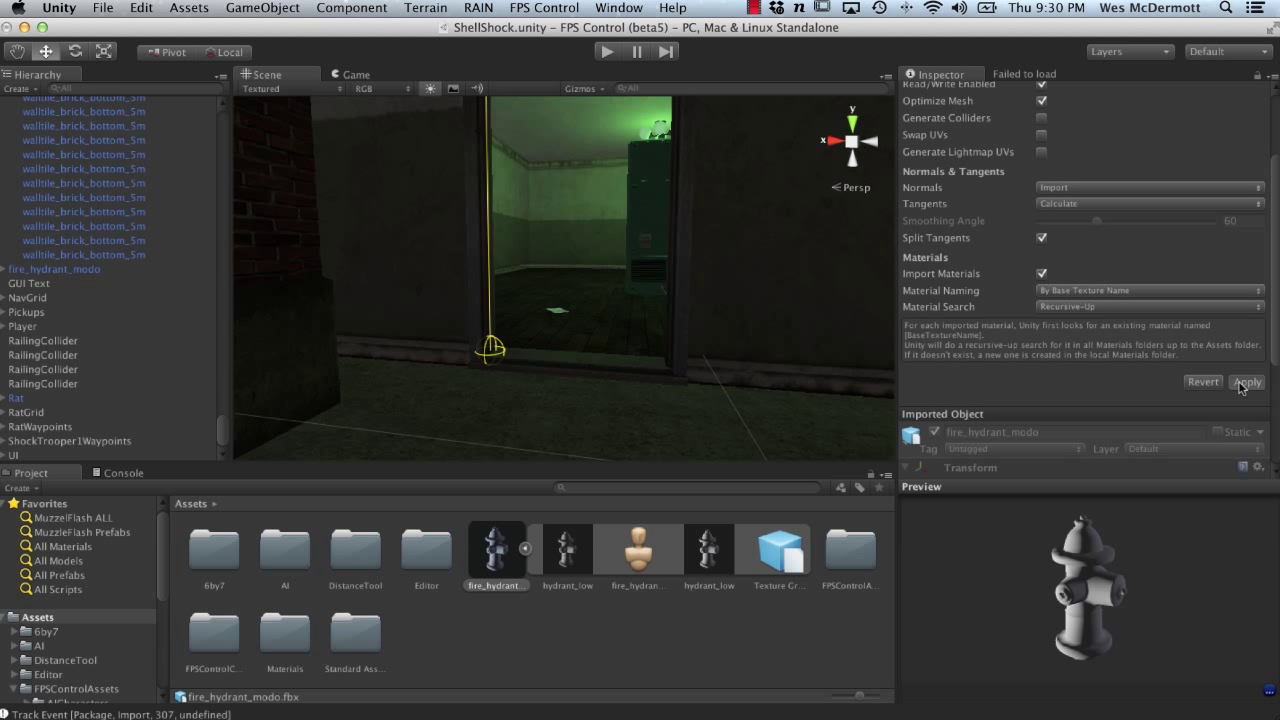
click(1246, 382)
Delete the existing hydrant from the level and place a new instance of the fire_hydrant_modo asset in the doorway
click(560, 313)
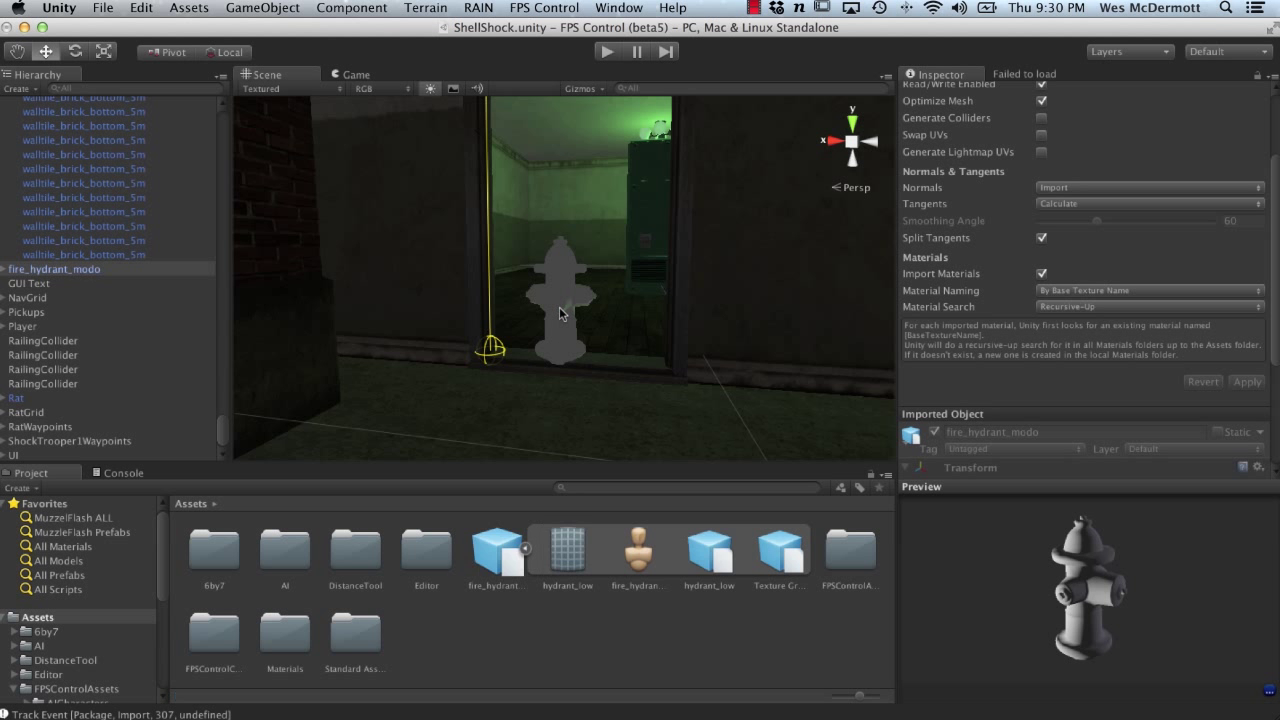
key(super+BackSpace)
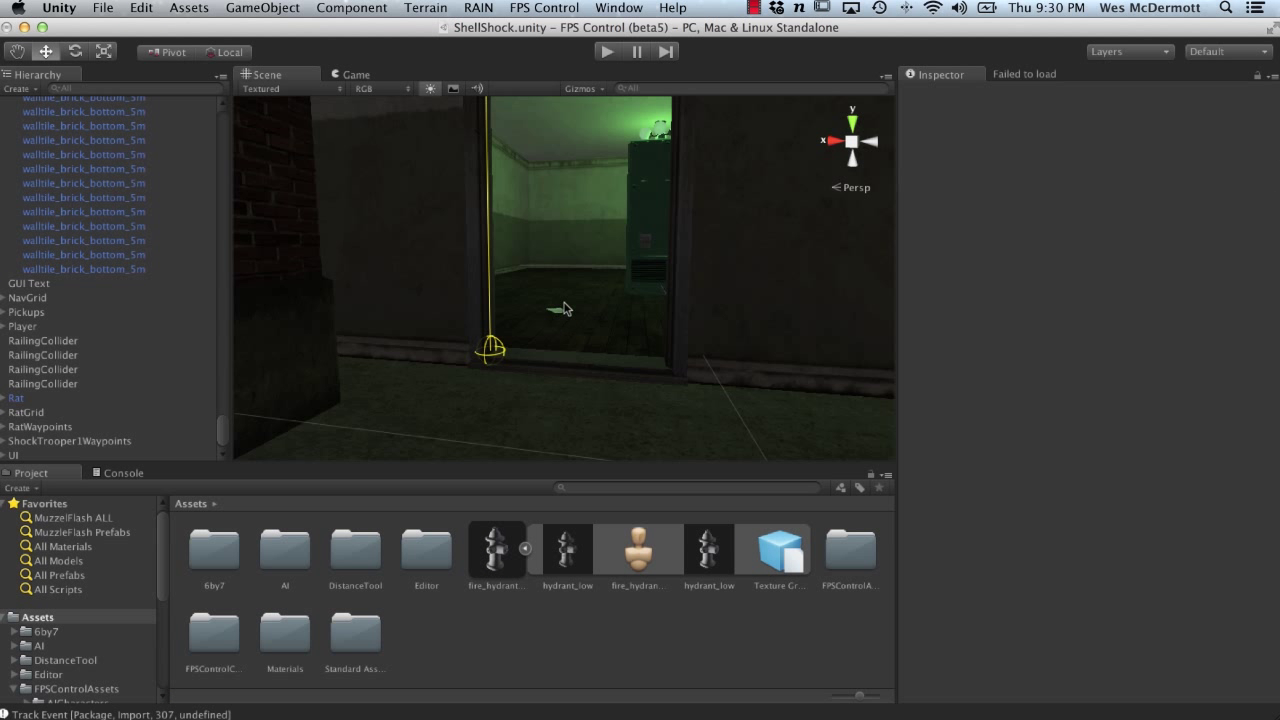
drag(497, 548, 568, 345)
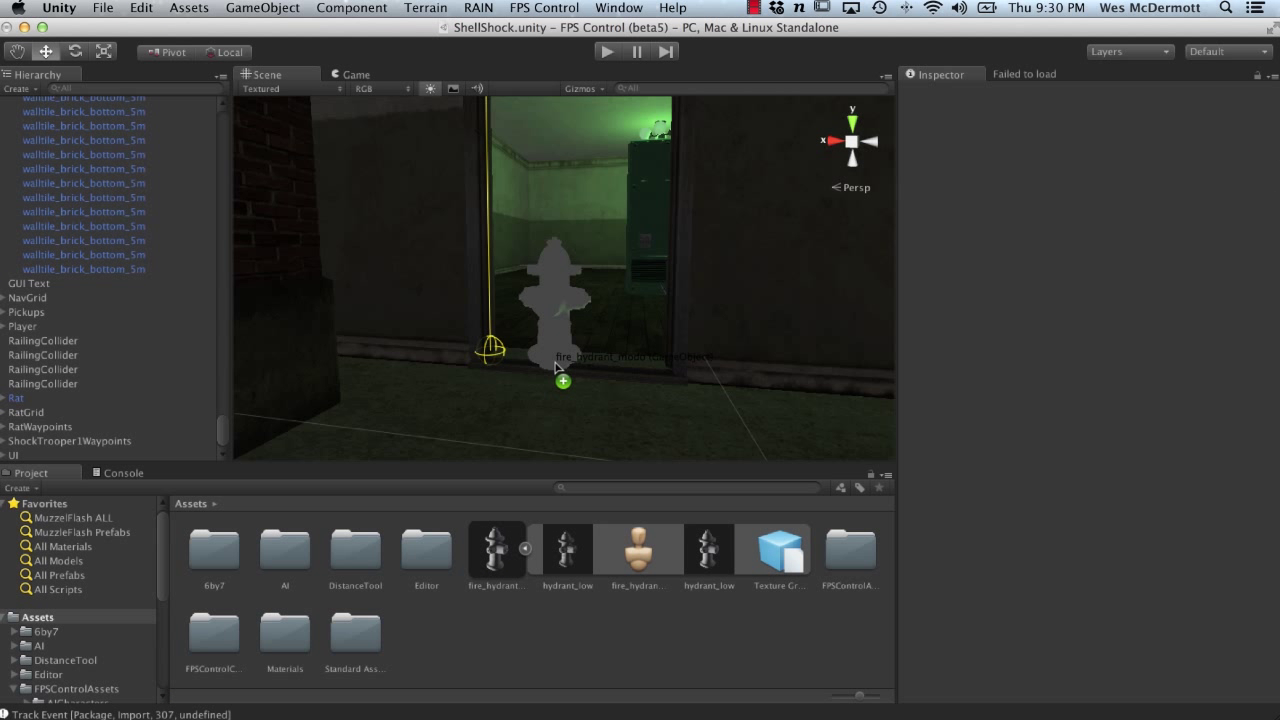
drag(558, 368, 558, 370)
Reposition the hydrant at the doorway's floor level, at about Y -0.037 and Z 38.857
mouse_move(651, 400)
alt+mouse_down()
mouse_move(451, 380)
mouse_move(635, 415)
alt+mouse_up()
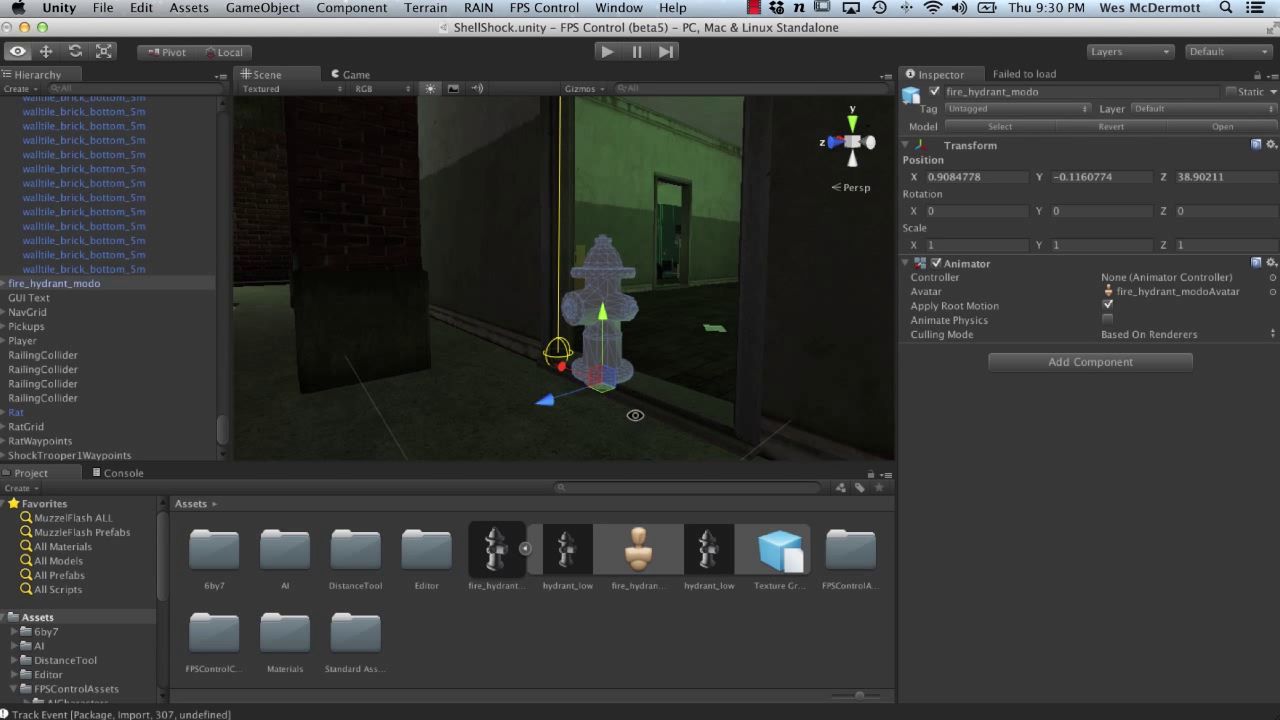
drag(602, 312, 602, 296)
alt+drag(640, 370, 709, 374)
alt+middle_drag(625, 356, 643, 414)
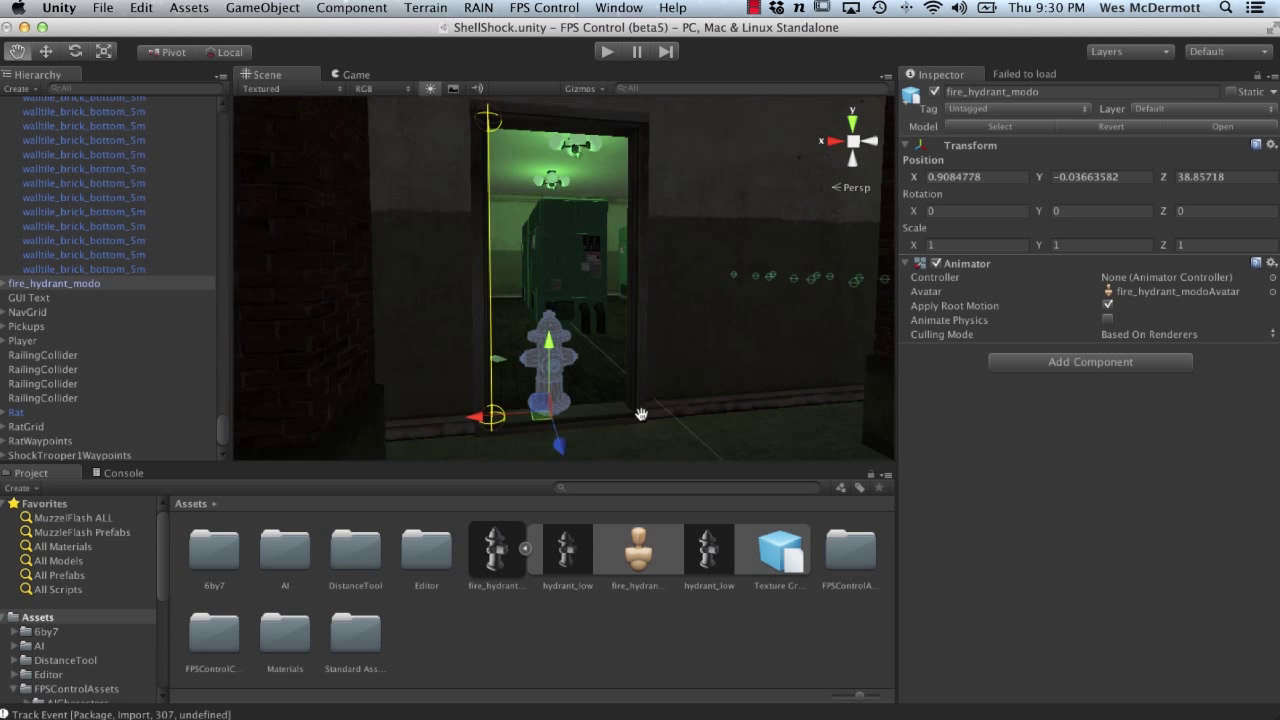
alt+drag(643, 414, 637, 383)
alt+right_drag(637, 383, 724, 366)
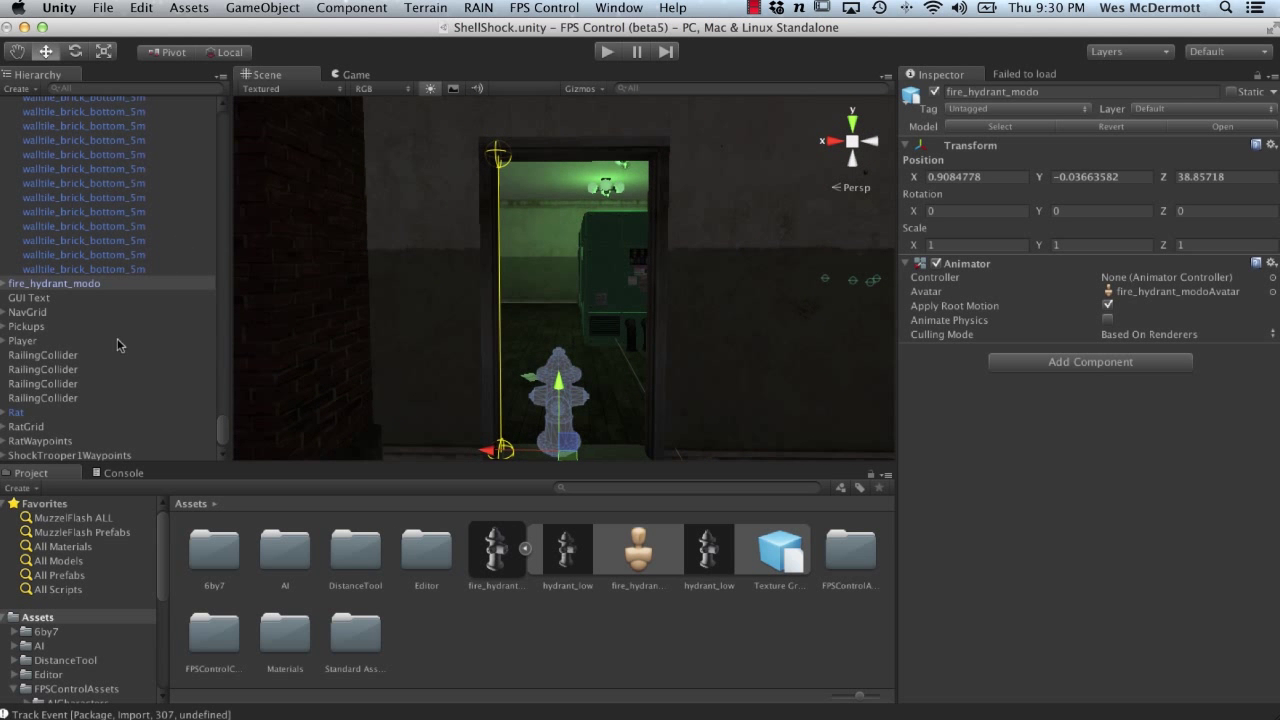
Select the DistanceTool object and compare its doorway height measurement with the hydrant
drag(220, 428, 230, 92)
click(58, 262)
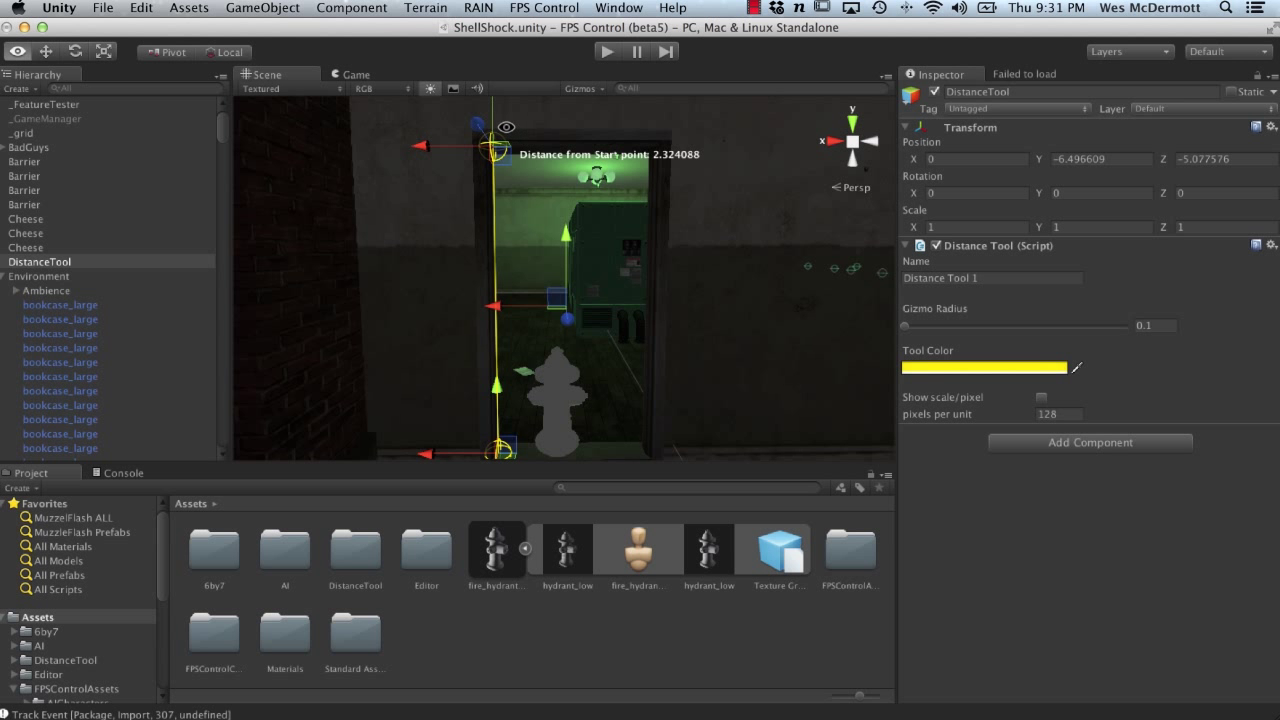
alt+drag(596, 162, 590, 166)
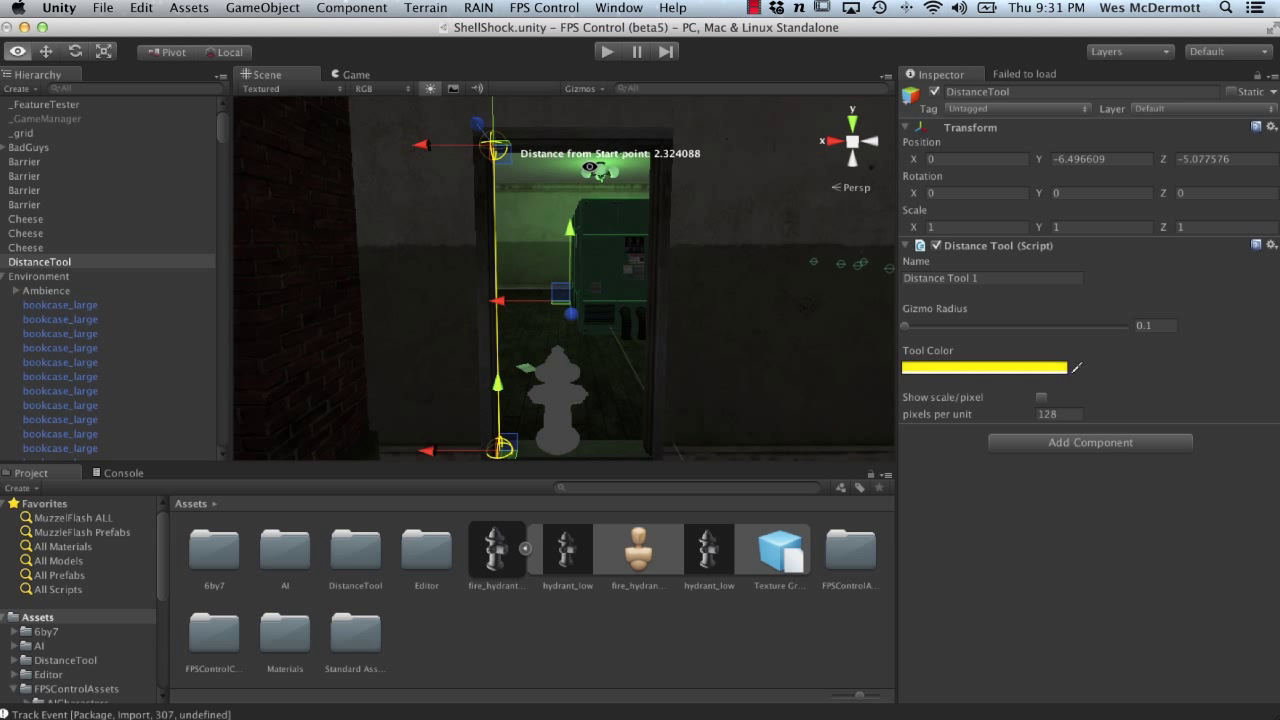
click(494, 109)
alt+right_drag(636, 193, 480, 182)
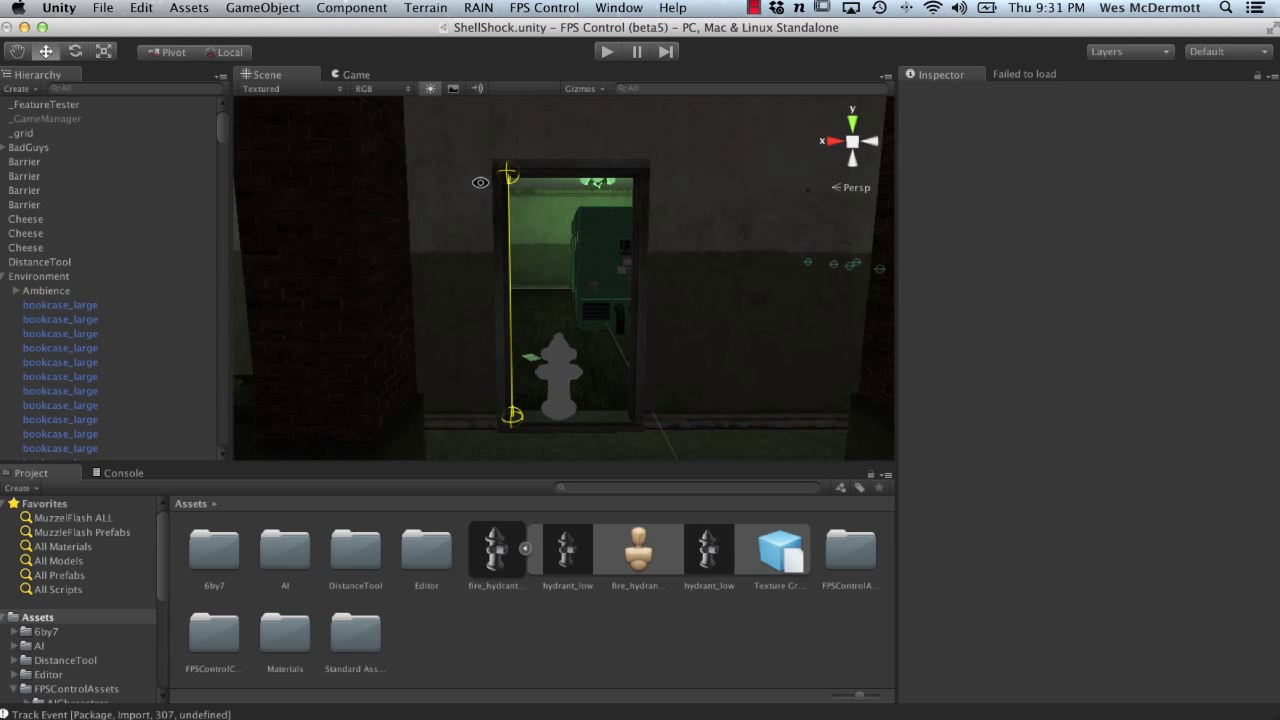
Lower the DistanceTool's upper end to about 0.92 units above its start point and view the hydrant from the Front
click(58, 262)
drag(508, 115, 500, 266)
alt+right_drag(565, 292, 734, 400)
alt+middle_drag(560, 360, 566, 244)
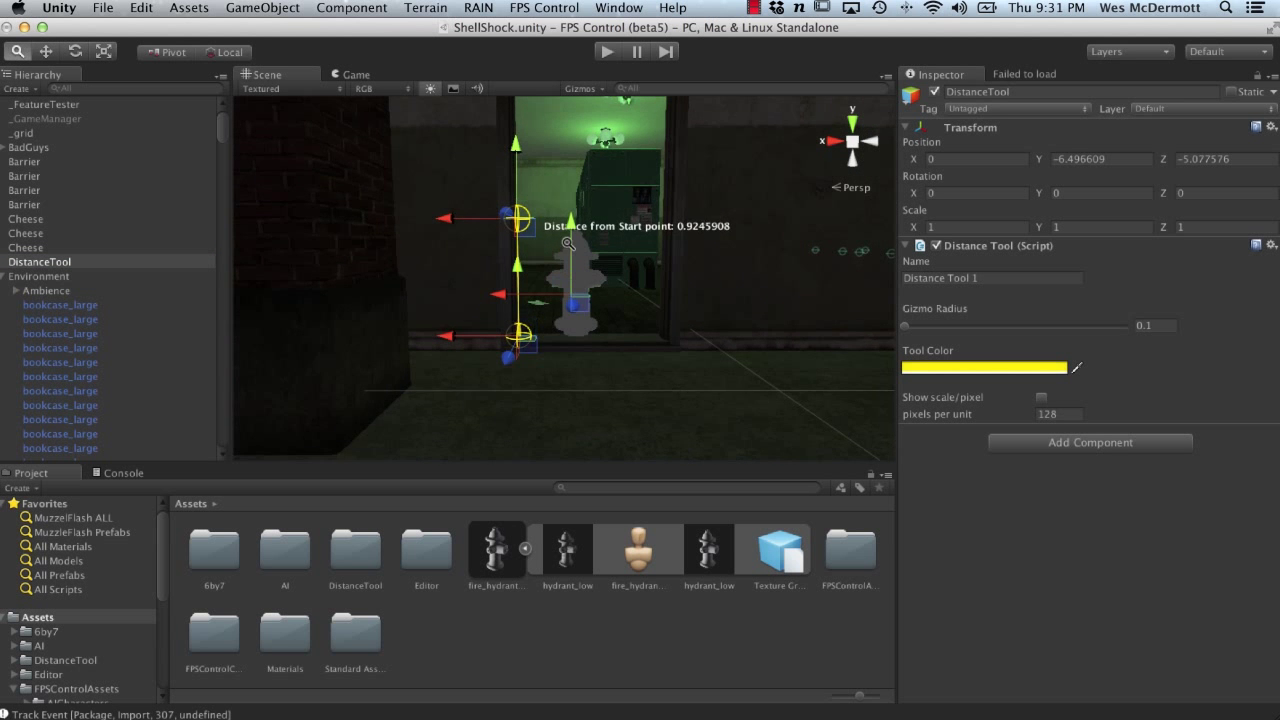
alt+right_drag(568, 243, 620, 262)
alt+drag(620, 262, 935, 385)
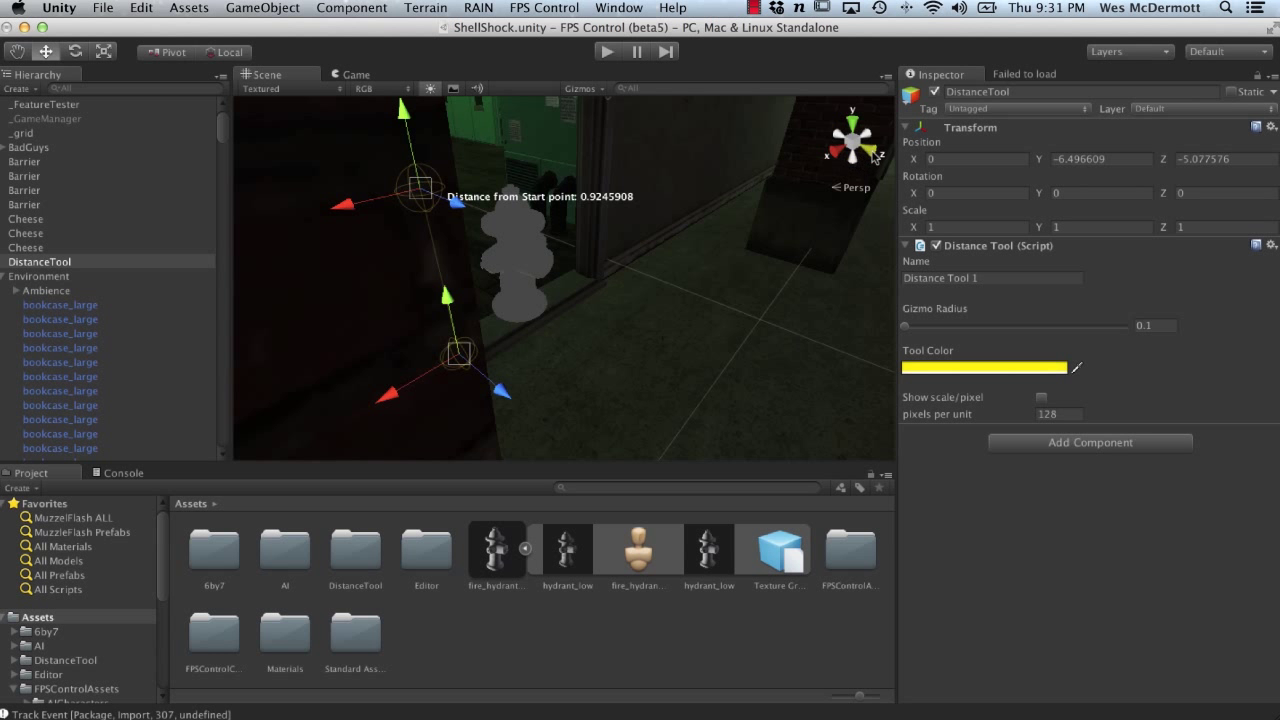
click(875, 154)
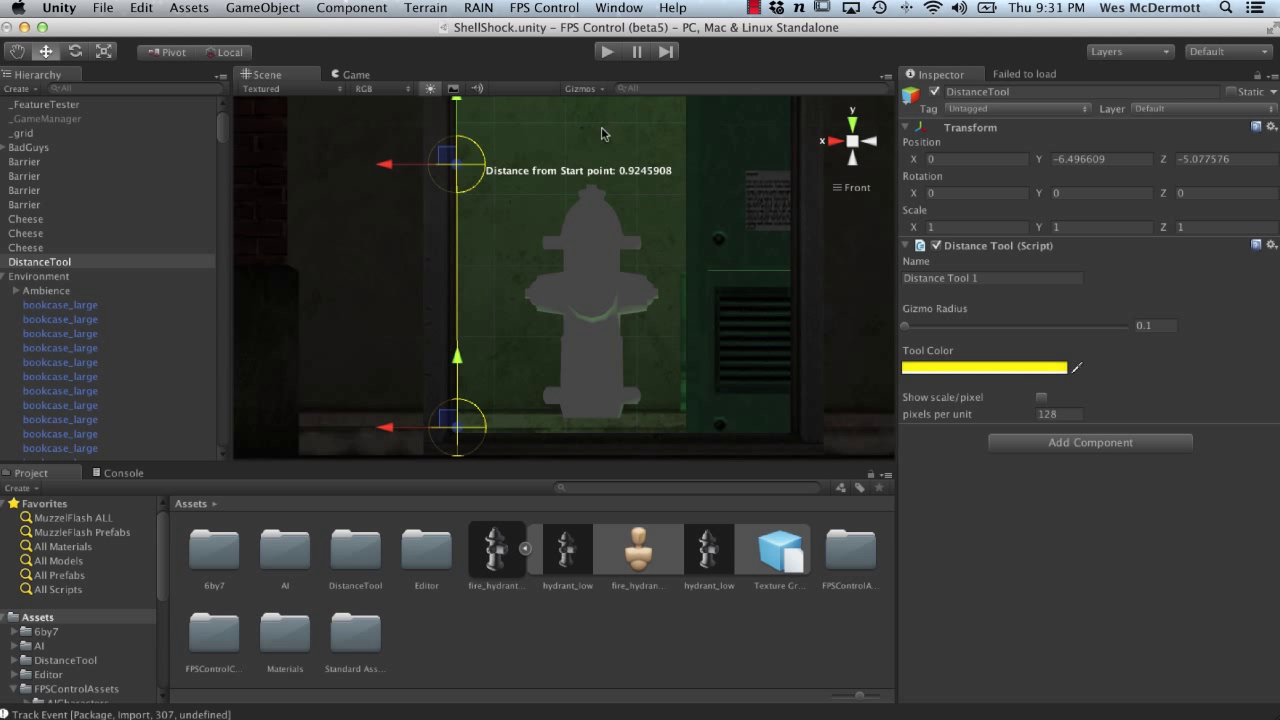
Move the hydrant next to the measuring line and align its base with the start point, at about X 1.176 and Y -0.074
click(601, 354)
drag(592, 345, 586, 369)
drag(540, 434, 455, 430)
drag(517, 380, 517, 375)
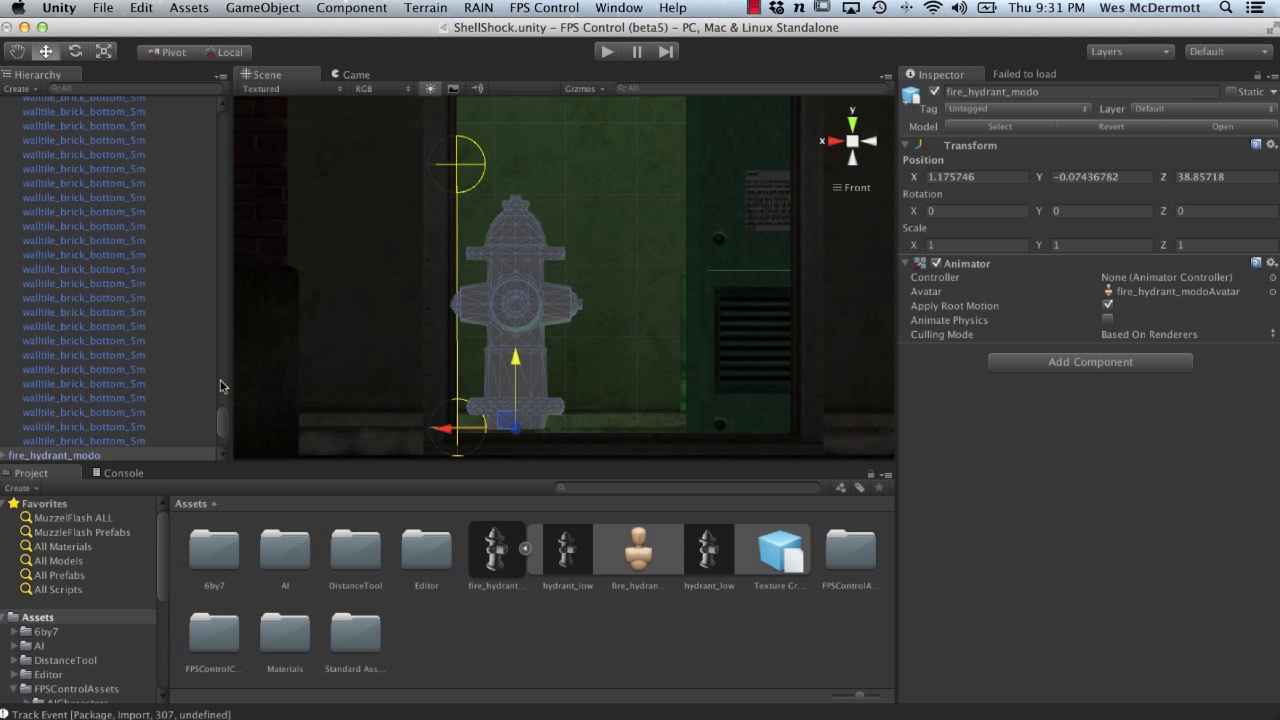
Lower the DistanceTool's upper end to the hydrant's top, about 0.82 units above the start point
drag(220, 430, 242, 93)
click(50, 262)
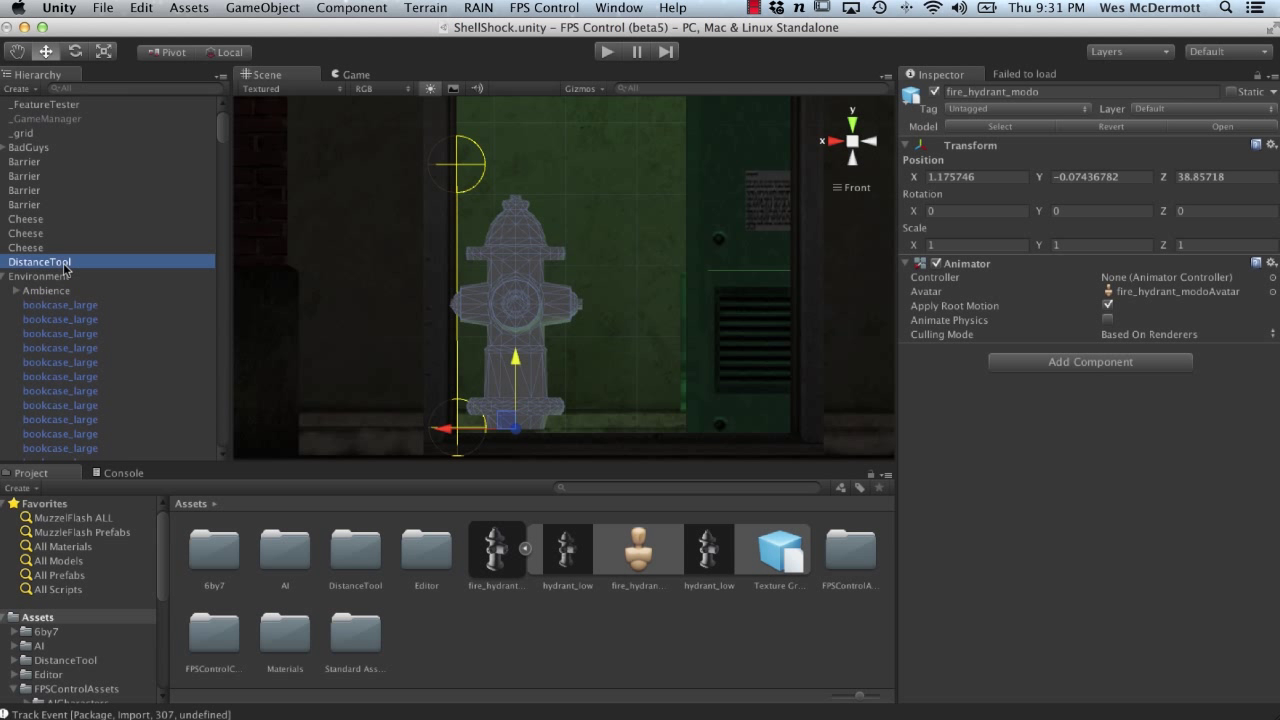
drag(455, 103, 455, 141)
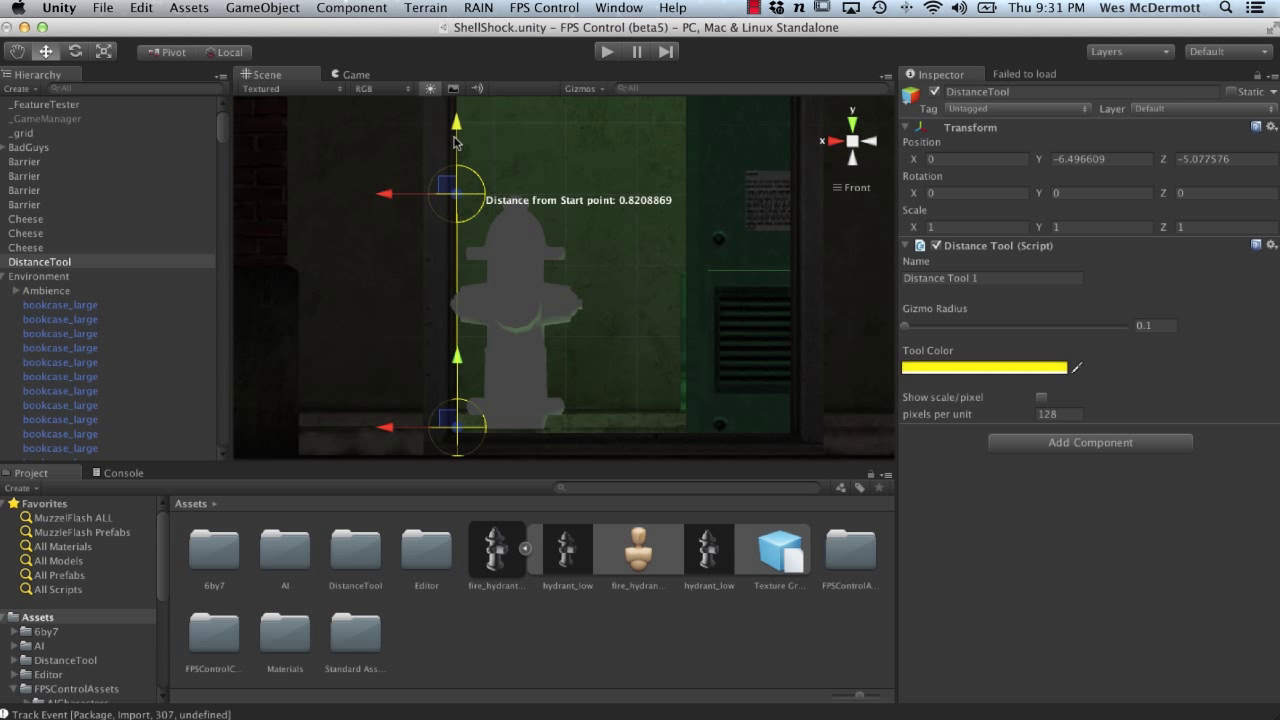
drag(454, 141, 454, 142)
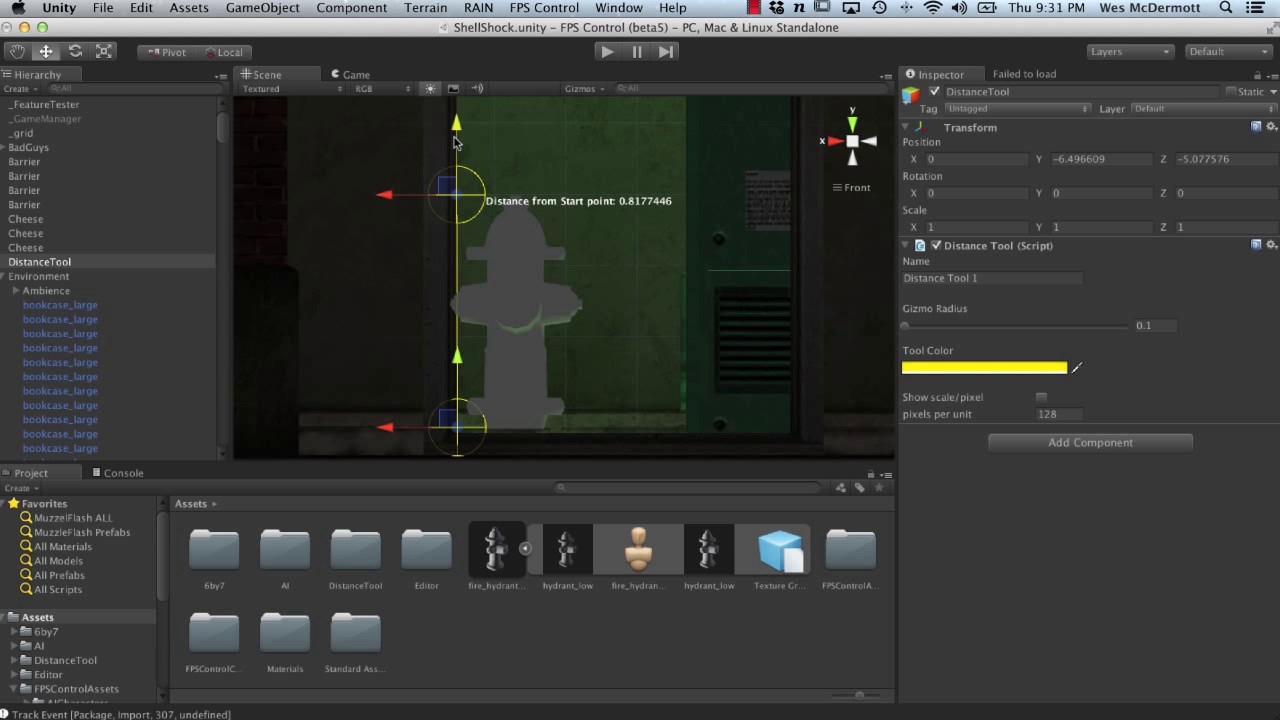